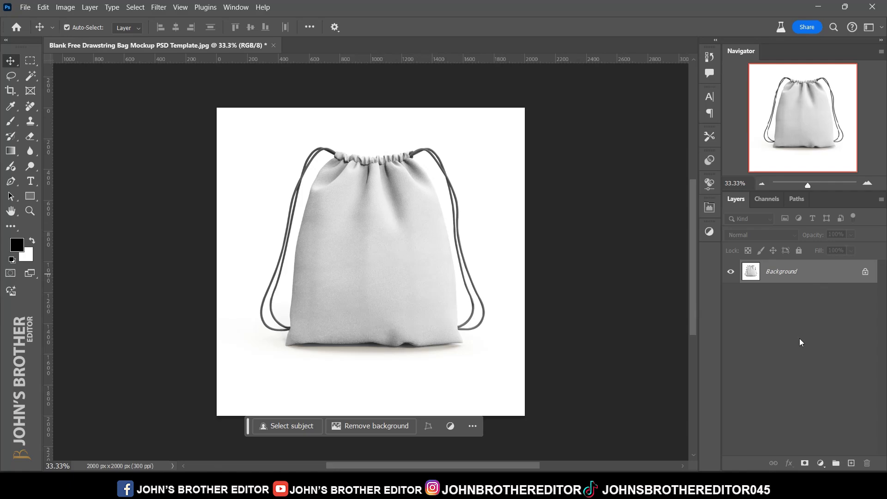
# - Duplicate the Background layer and rename the copy "Bag"
pyautogui.hotkey('ctrl', 'j')
pyautogui.doubleClick(776, 272)
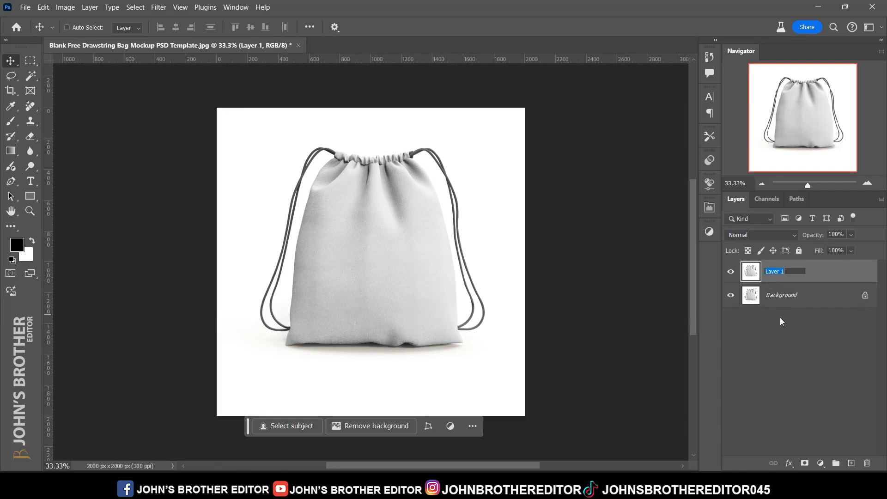
pyautogui.write('Bag')
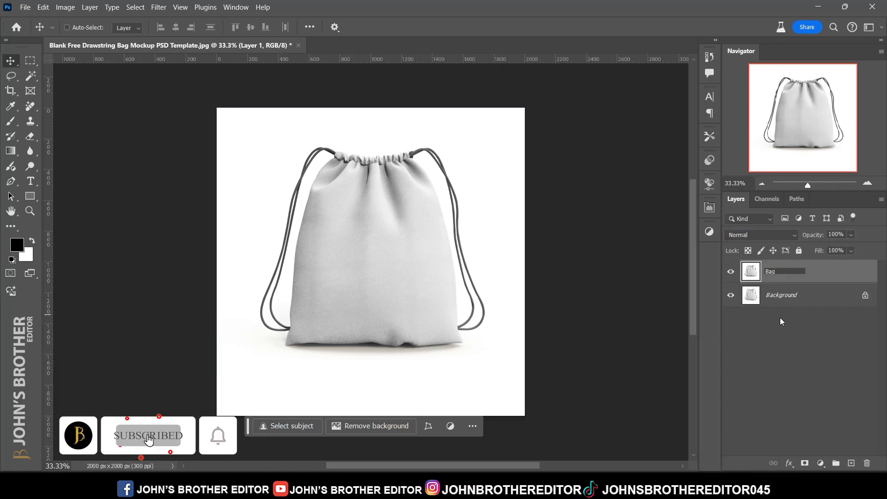
pyautogui.press('Return')
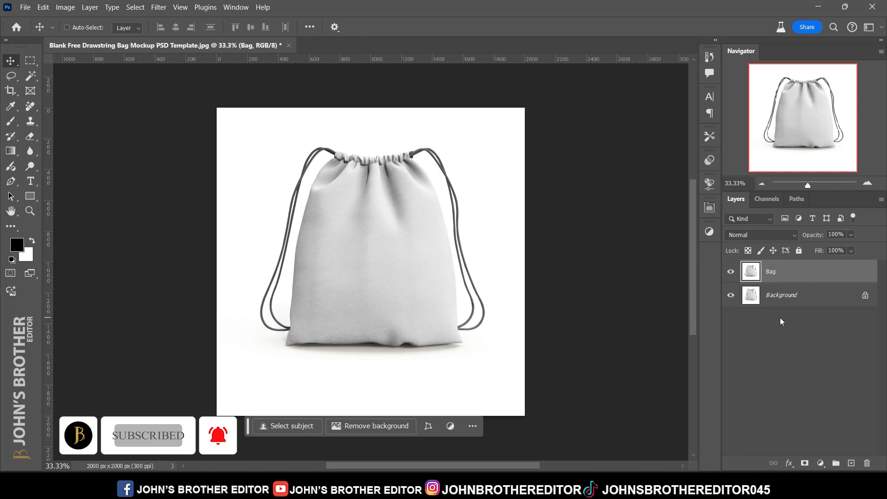
# - Load the saved channel "Bag Selection 1" as a new selection and copy the selected bag body to its own layer
pyautogui.click(136, 8)
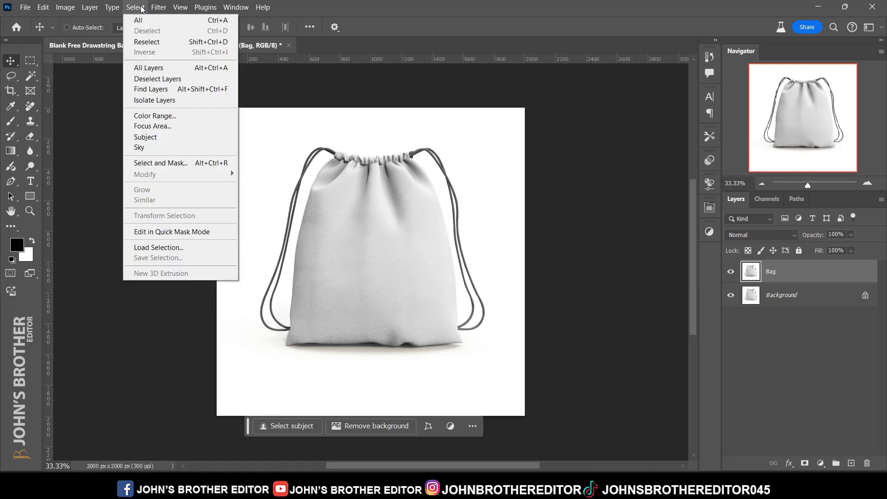
pyautogui.click(193, 247)
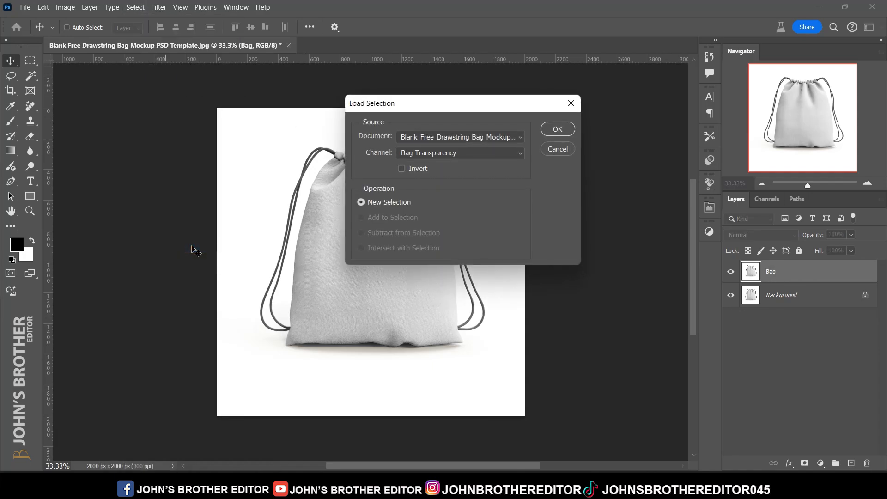
pyautogui.click(414, 153)
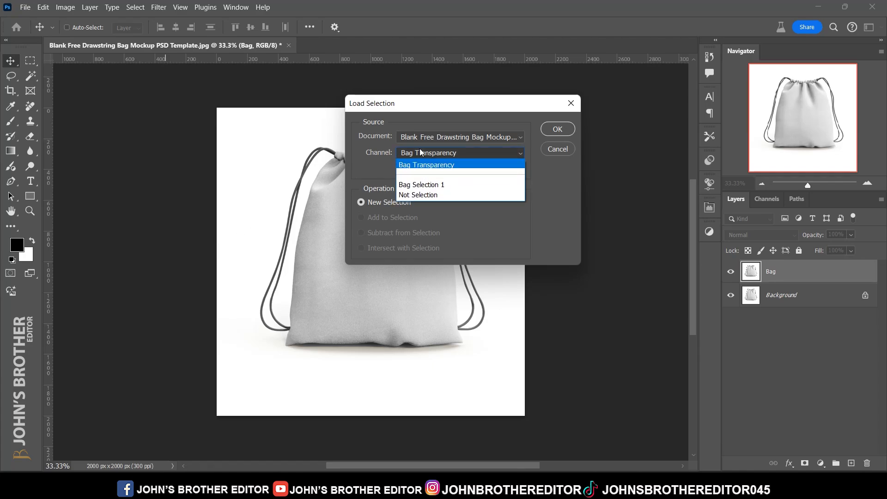
pyautogui.click(445, 185)
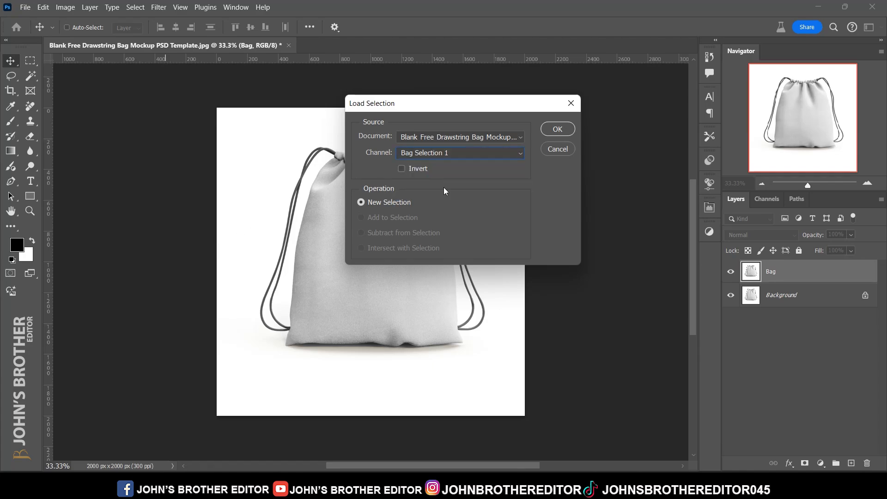
pyautogui.click(570, 131)
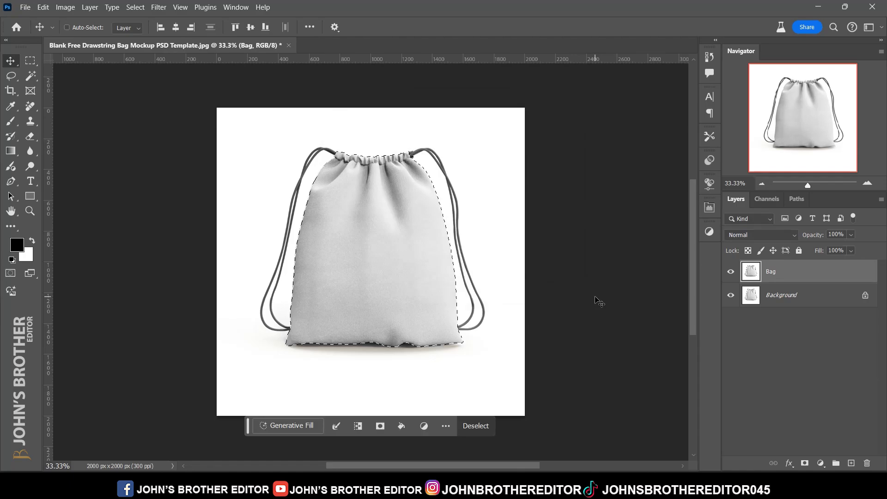
pyautogui.hotkey('ctrl', 'j')
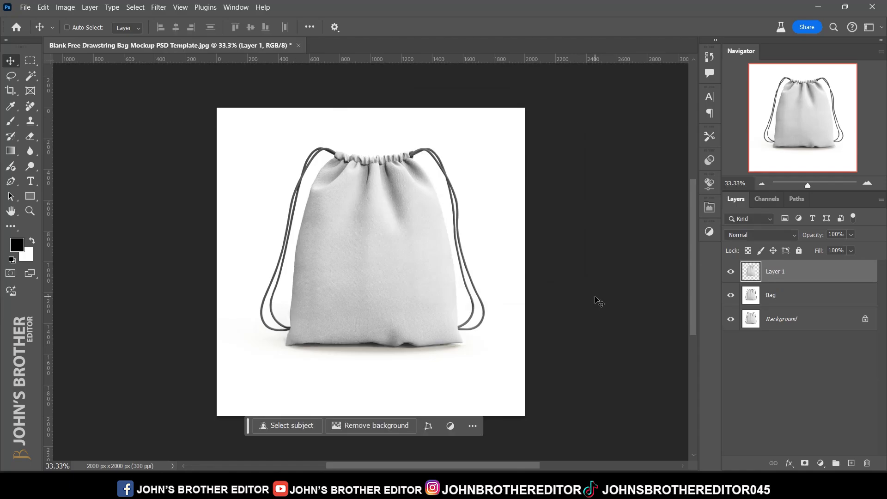
# - Rename the new bag body layer "Bag Selection"
pyautogui.click(793, 307)
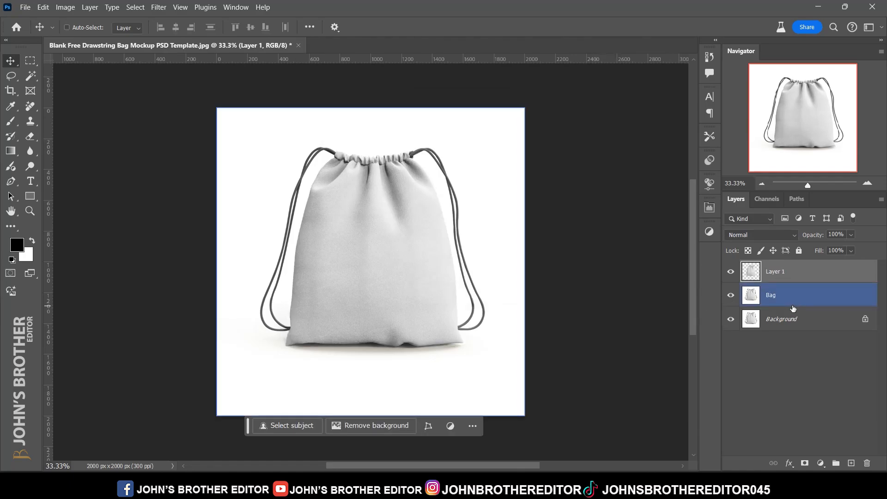
pyautogui.doubleClick(793, 277)
pyautogui.write('Bag S')
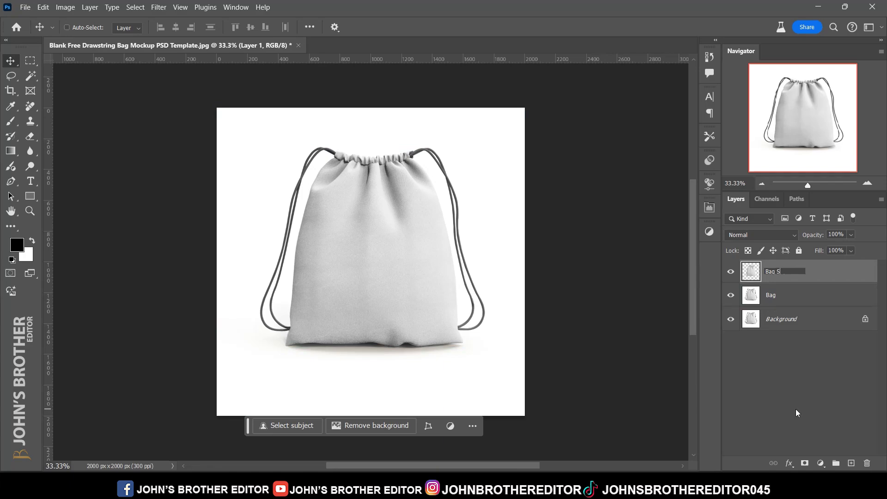
pyautogui.write('election')
pyautogui.press('Return')
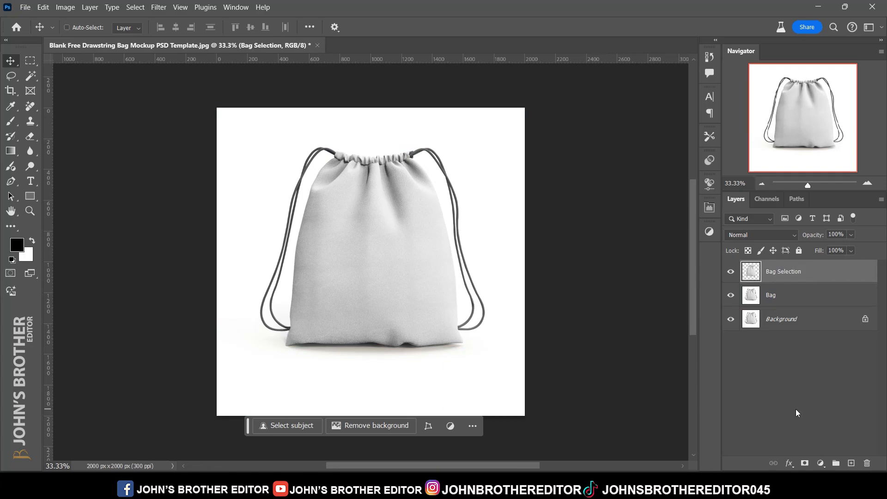
# - Load the saved "Not Selection" channel on the Bag layer and copy the selected drawstrings to a new layer
pyautogui.click(781, 298)
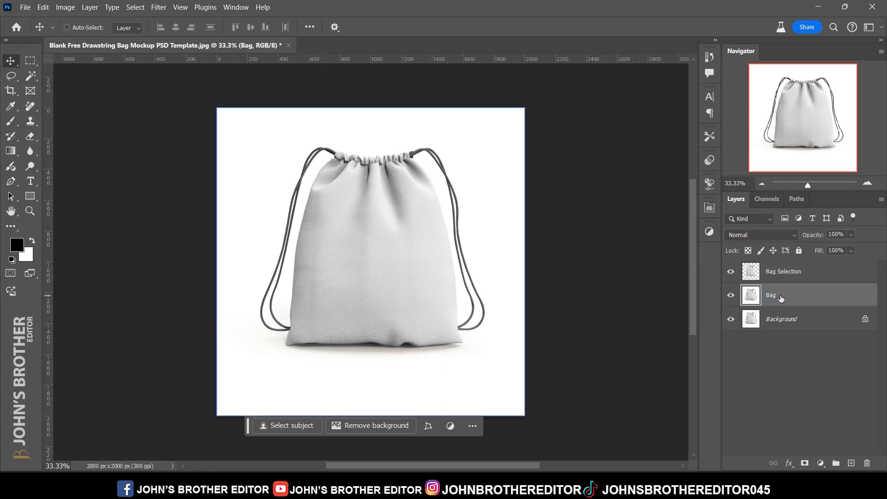
pyautogui.click(135, 8)
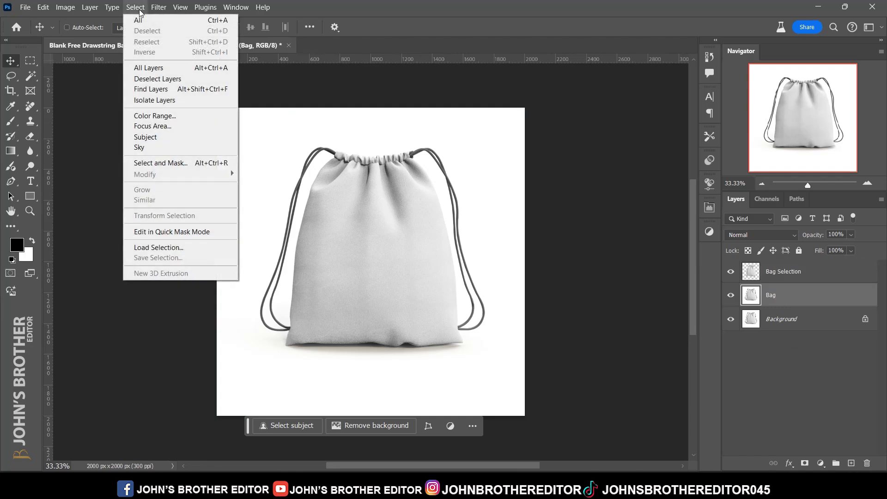
pyautogui.click(199, 250)
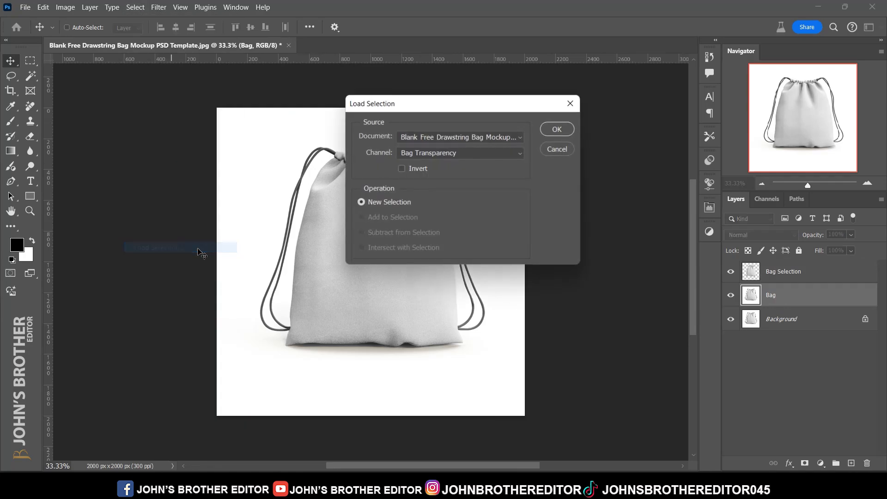
pyautogui.click(447, 154)
pyautogui.click(450, 195)
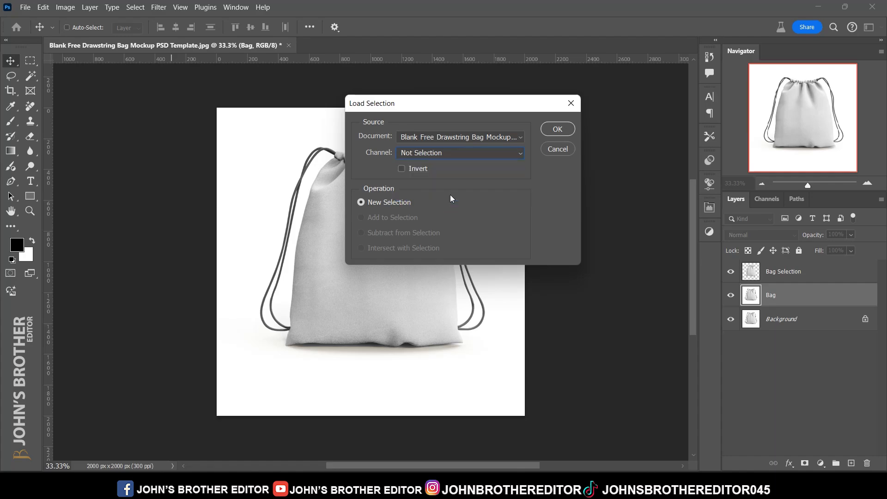
pyautogui.click(557, 129)
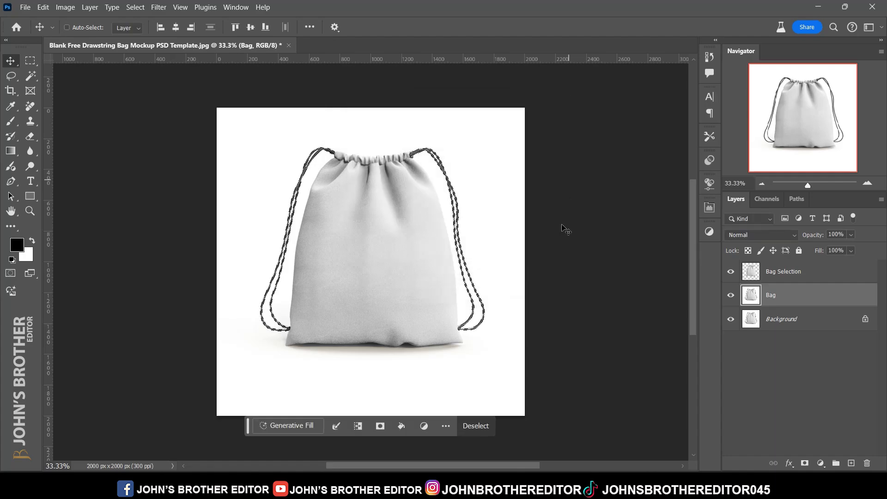
pyautogui.hotkey('ctrl', 'j')
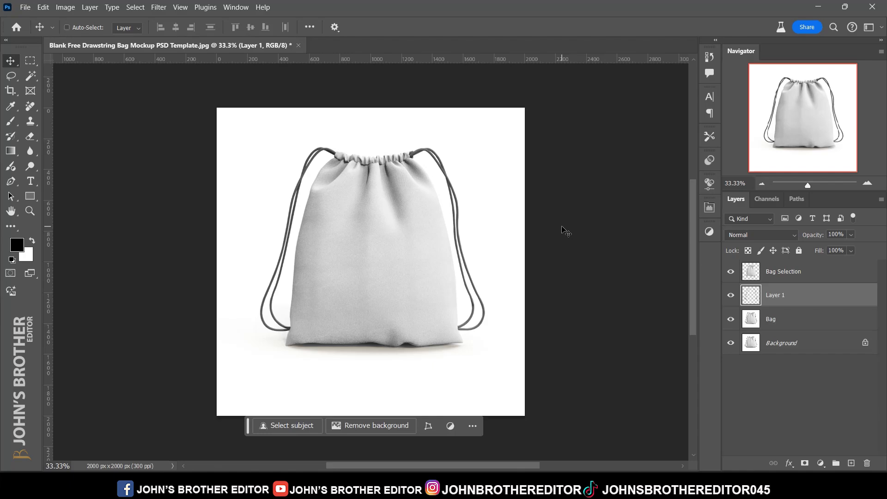
# - Rename the drawstring layer "Not selection" and make the Bag Selection layer active
pyautogui.doubleClick(776, 295)
pyautogui.write('Not selection')
pyautogui.press('Return')
pyautogui.click(813, 272)
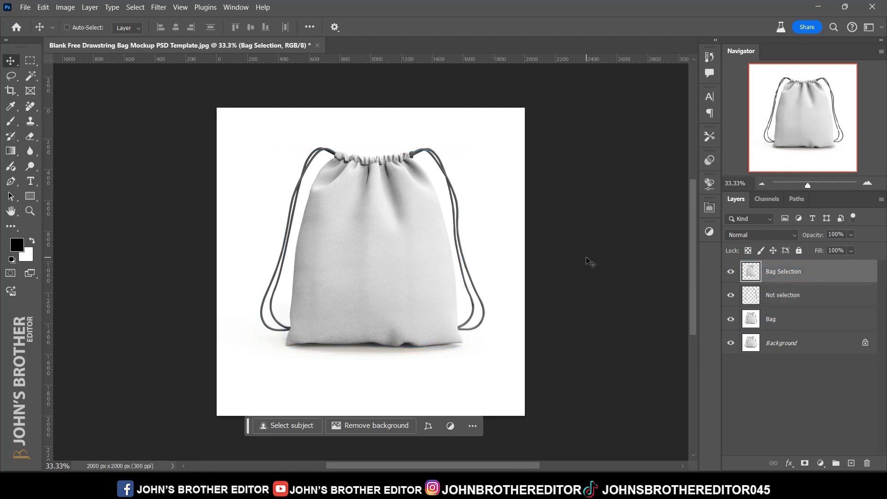
# - Create a new document from the recent 1080 x 1080 px, 300 ppi preset
pyautogui.click(26, 7)
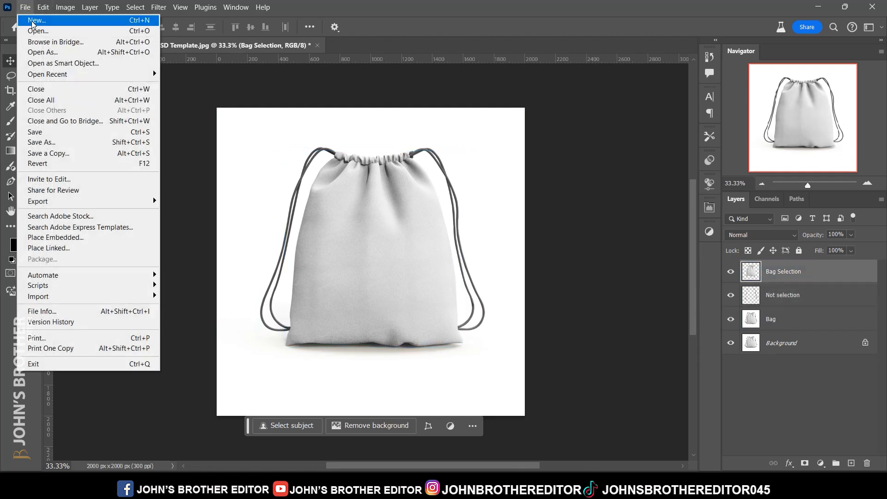
pyautogui.click(30, 19)
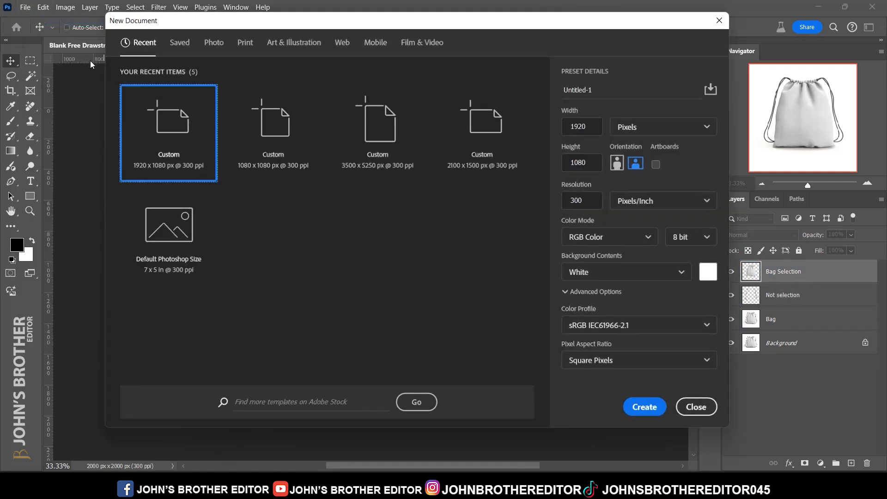
pyautogui.click(266, 132)
pyautogui.click(644, 406)
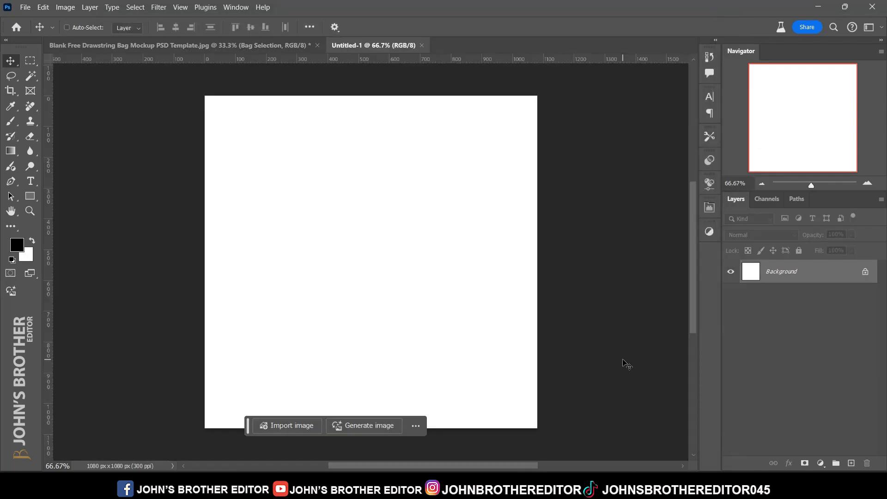
# - Generate an image from the prompt "Flower pattern" with content type Art and the Underwater effect
pyautogui.click(364, 427)
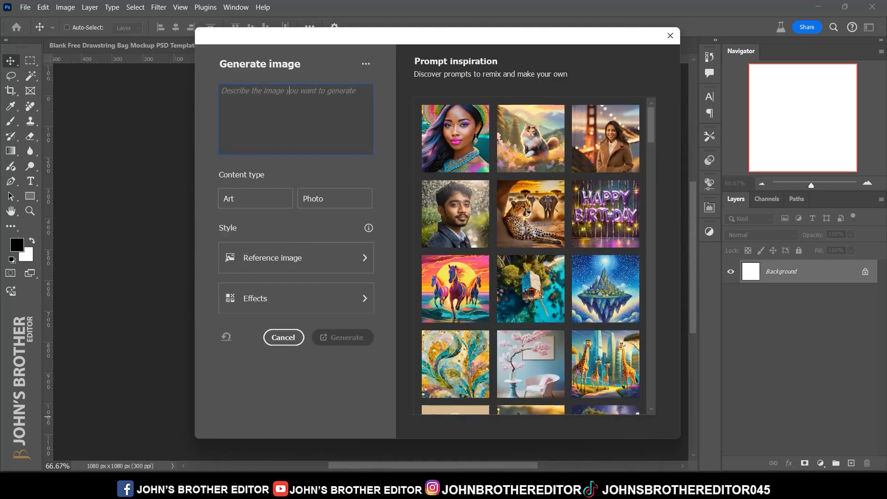
pyautogui.write('Flower pattern')
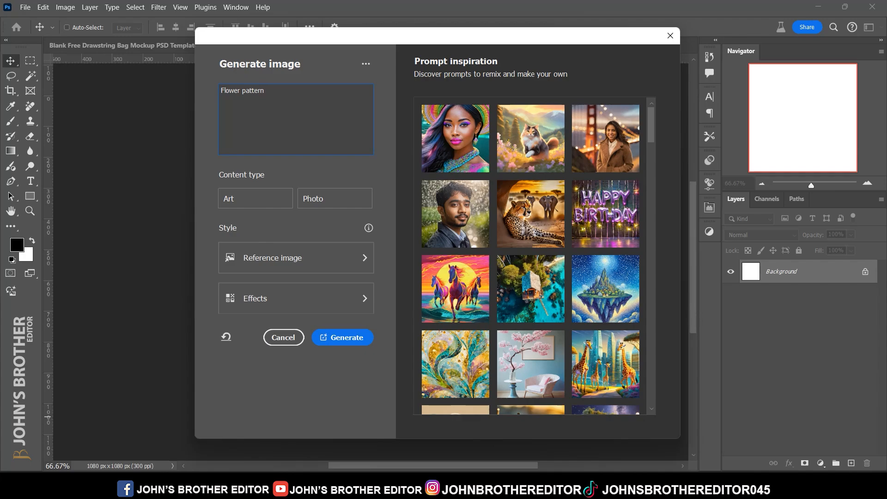
pyautogui.click(253, 199)
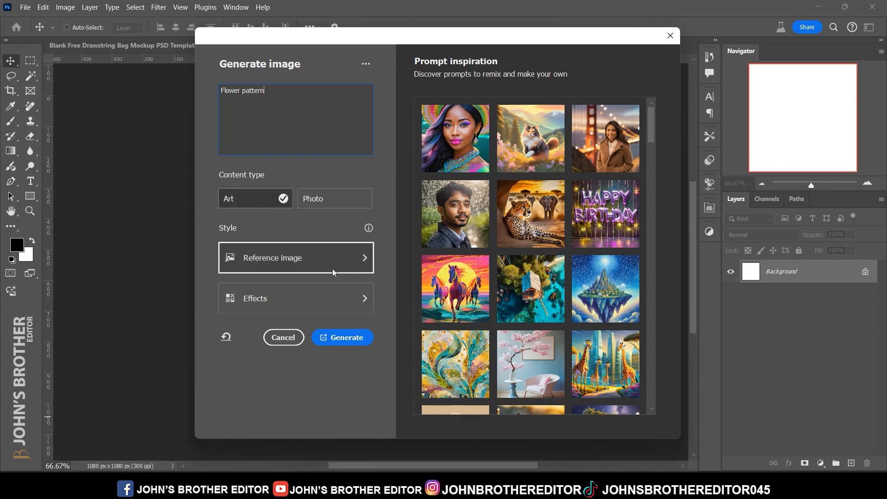
pyautogui.click(365, 299)
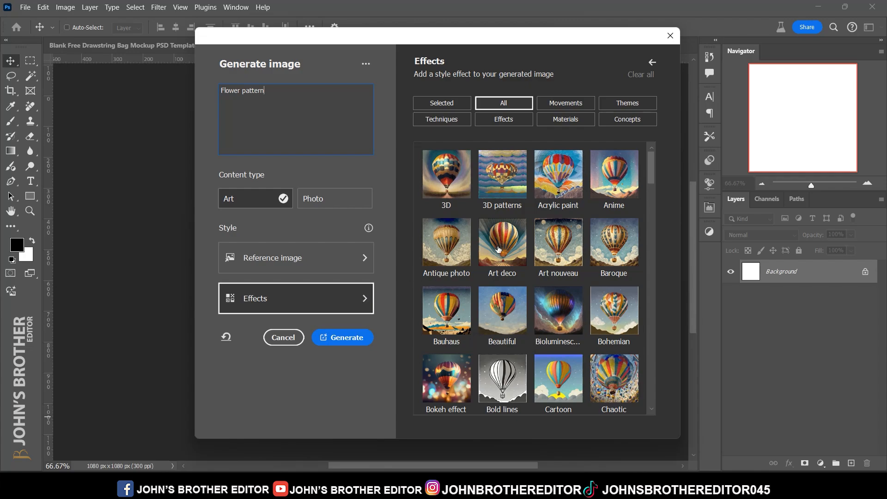
pyautogui.click(510, 123)
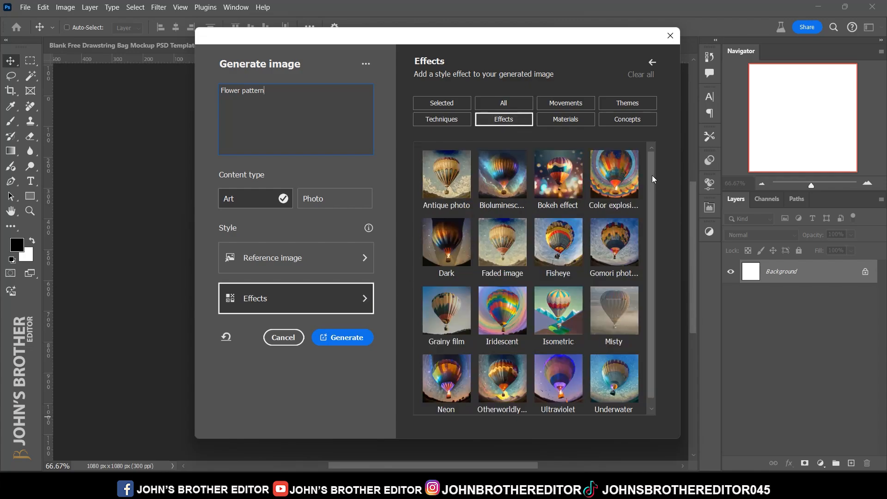
pyautogui.scroll(-1, 652, 179)
pyautogui.click(614, 372)
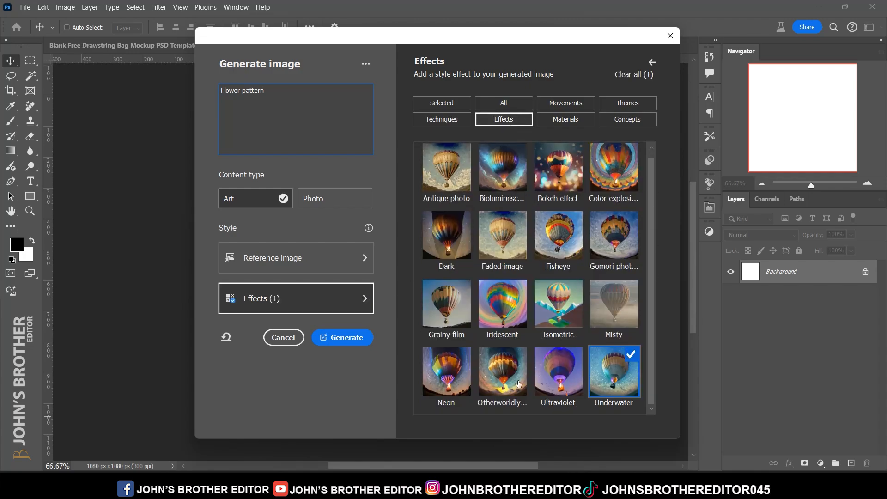
pyautogui.click(339, 345)
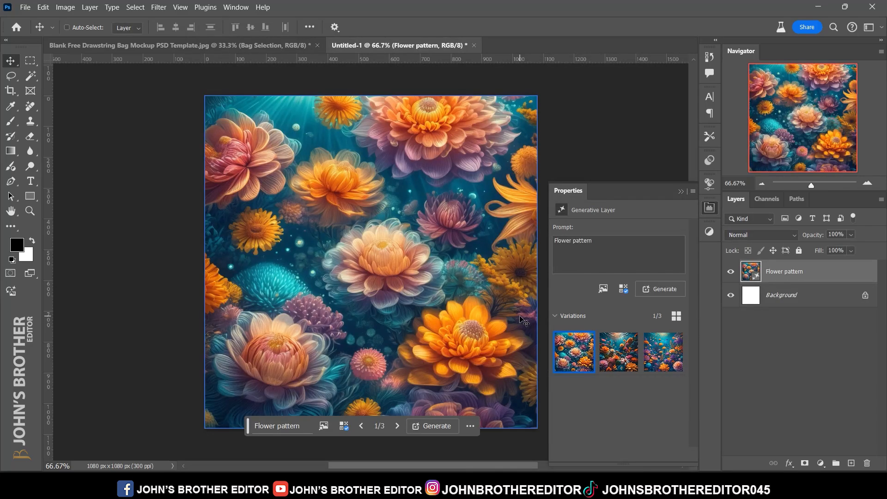
# - Choose the third generated variation and convert the Flower pattern layer to a smart object
pyautogui.click(621, 360)
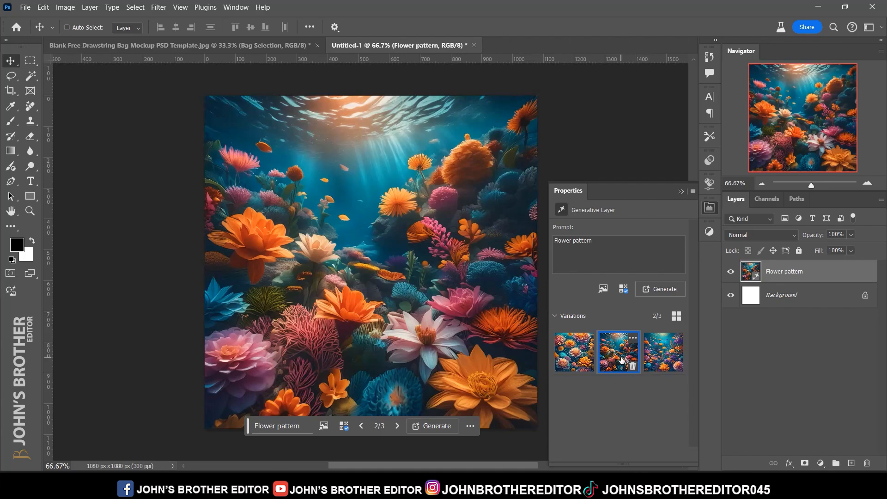
pyautogui.click(661, 360)
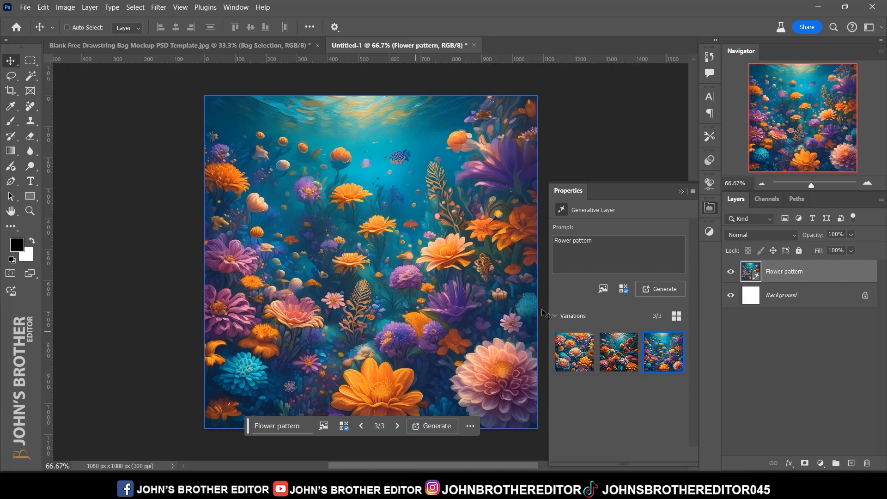
pyautogui.rightClick(822, 267)
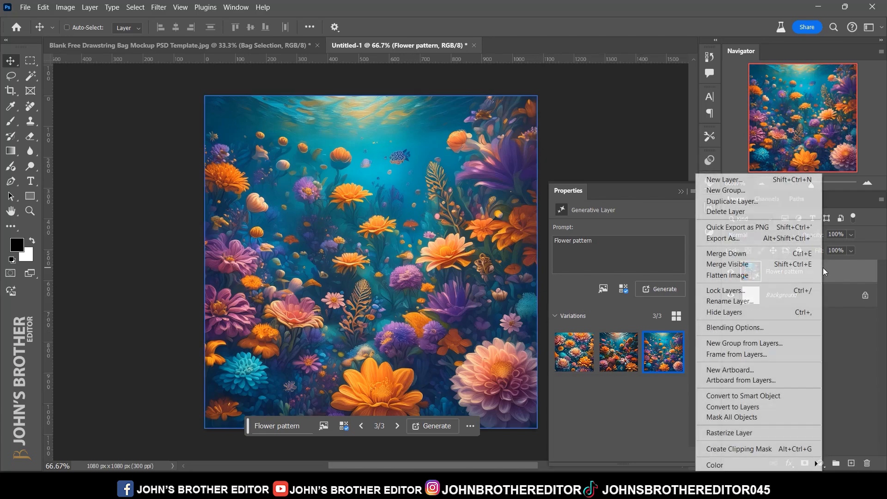
pyautogui.click(745, 396)
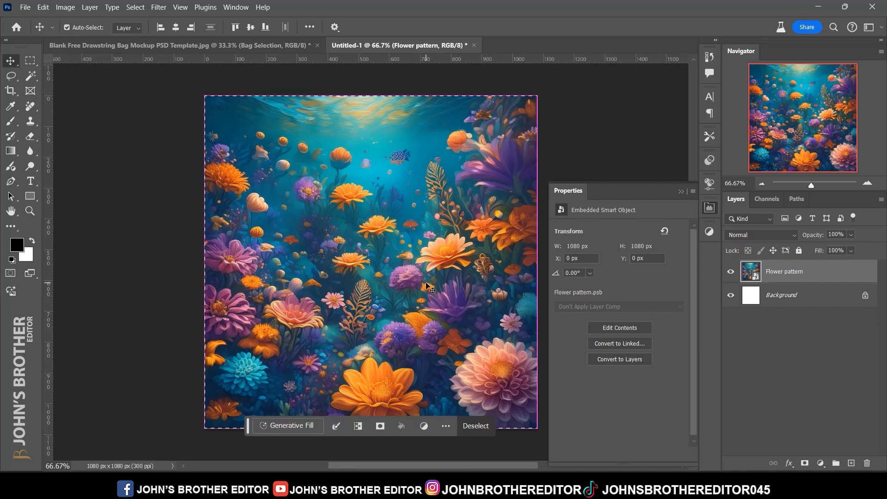
# - Copy the whole flower pattern image and paste it into the drawstring bag document above the Bag Selection layer
pyautogui.hotkey('ctrl', 'c')
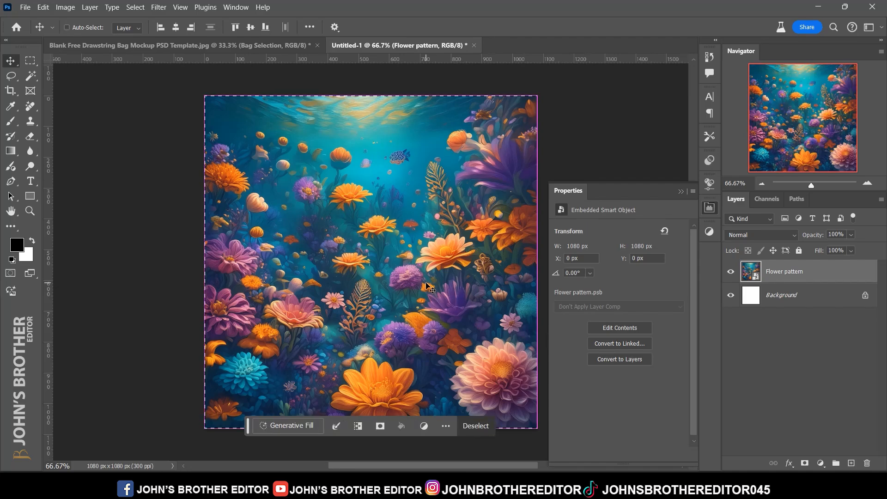
pyautogui.click(249, 49)
pyautogui.hotkey('ctrl', 'v')
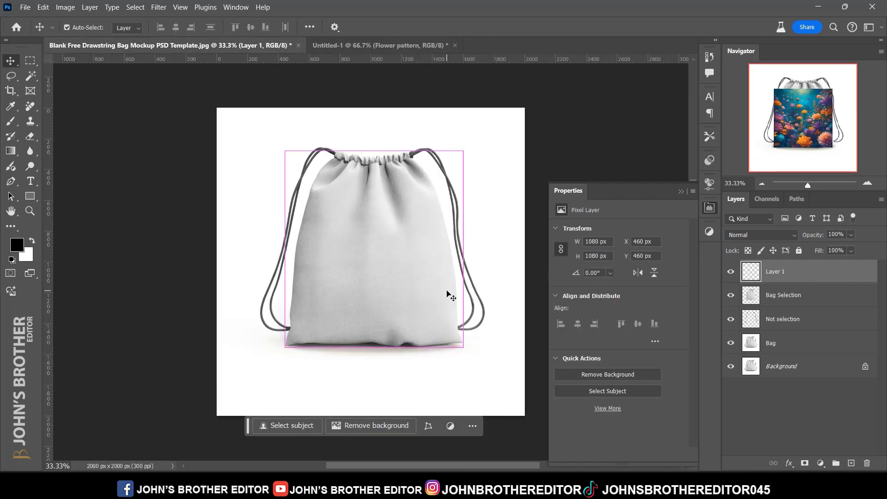
# - Scale the pasted flower pattern to about 129% and position it so it covers the whole bag
pyautogui.click(680, 192)
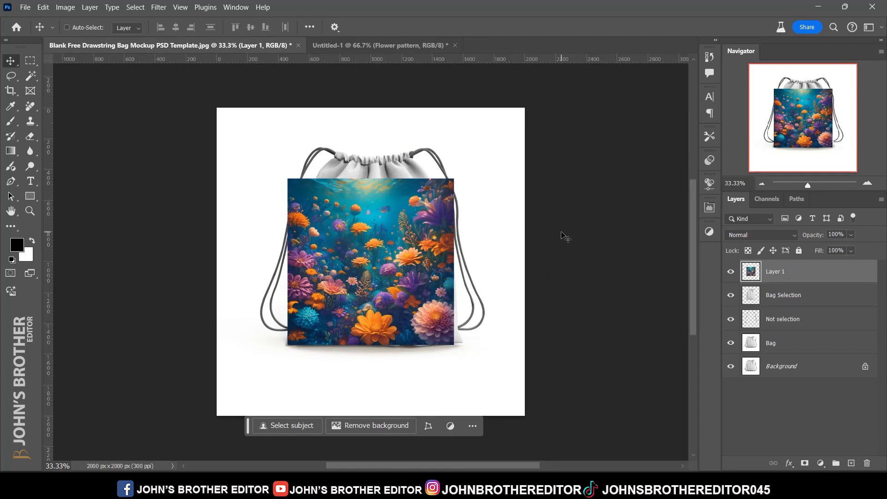
pyautogui.hotkey('ctrl', 't')
pyautogui.moveTo(455, 346); pyautogui.dragTo(478, 368)
pyautogui.moveTo(367, 316); pyautogui.dragTo(369, 294)
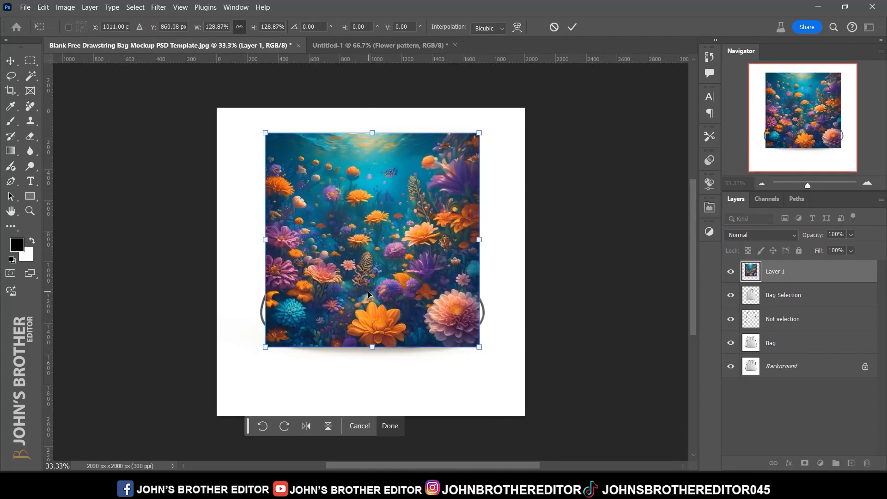
pyautogui.press('Return')
# - Duplicate the Bag Selection layer and move the copy above Layer 1
pyautogui.click(837, 296)
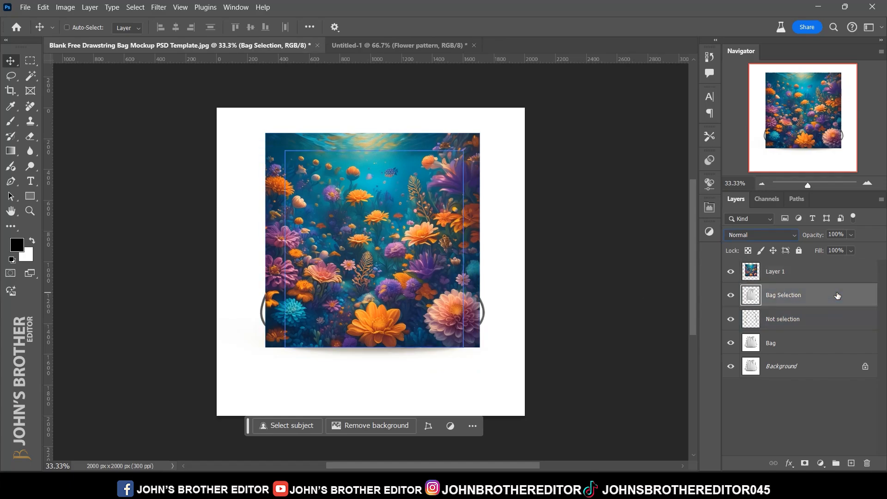
pyautogui.hotkey('ctrl', 'j')
pyautogui.moveTo(819, 301); pyautogui.dragTo(813, 266)
# - Rename Layer 1 as Pattern and clip it to the Bag Selection layer with a clipping mask
pyautogui.click(767, 303)
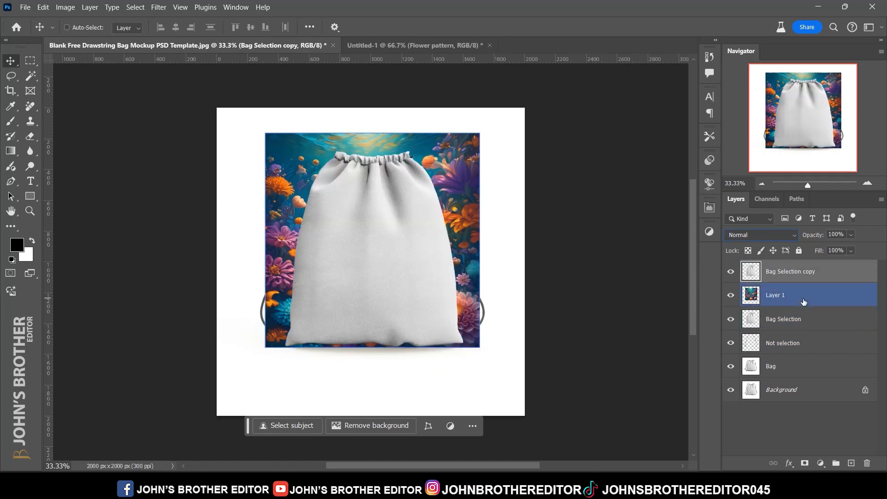
pyautogui.doubleClick(775, 296)
pyautogui.write('Pattern')
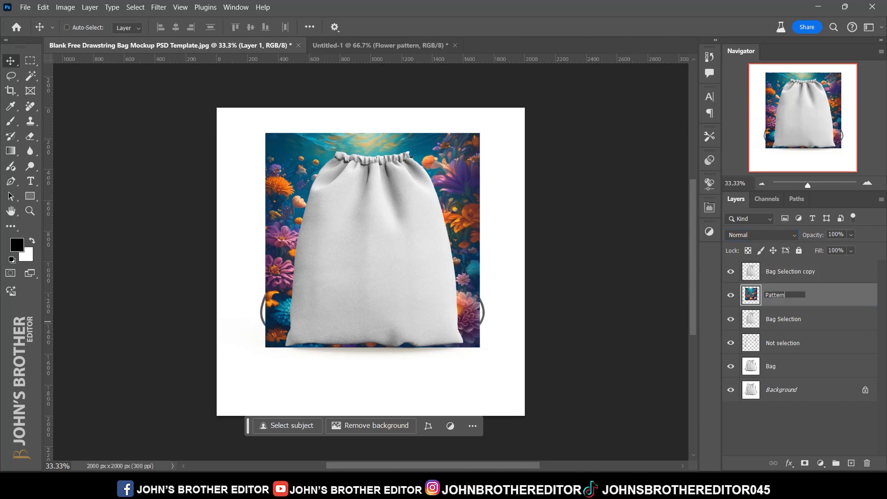
pyautogui.press('Return')
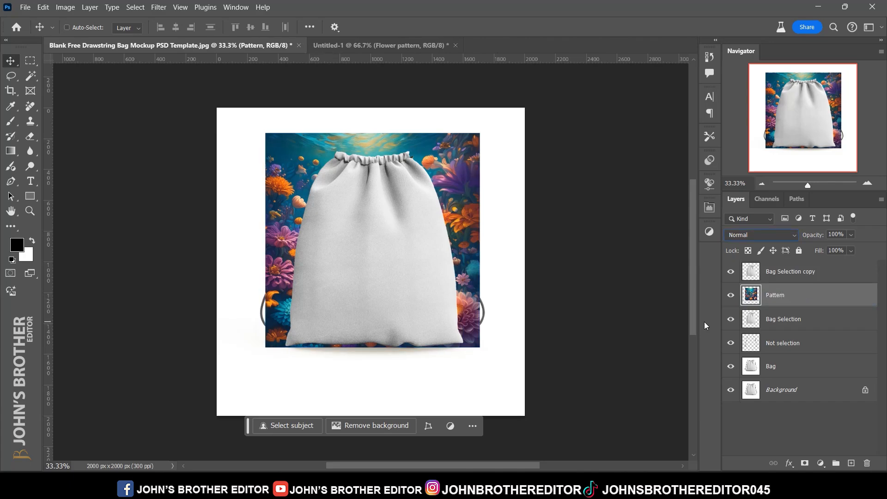
pyautogui.rightClick(802, 294)
pyautogui.click(755, 422)
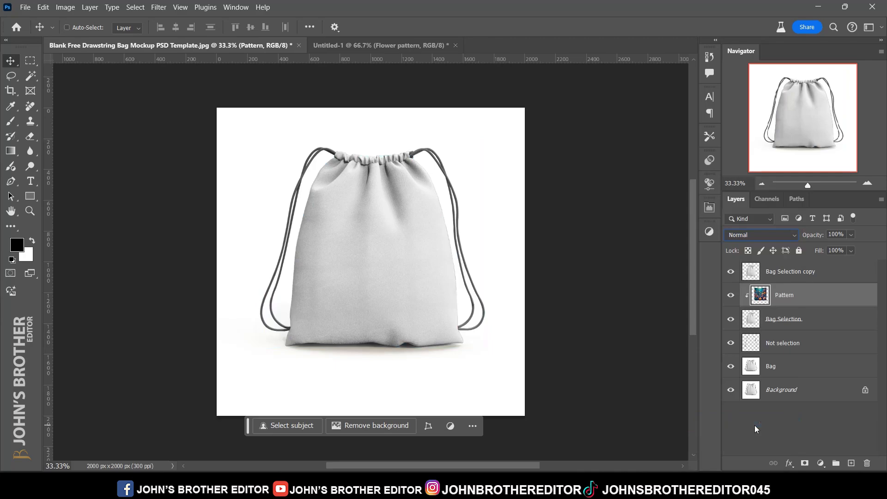
# - Duplicate the Bag Selection copy layer and hide the new duplicate
pyautogui.click(828, 272)
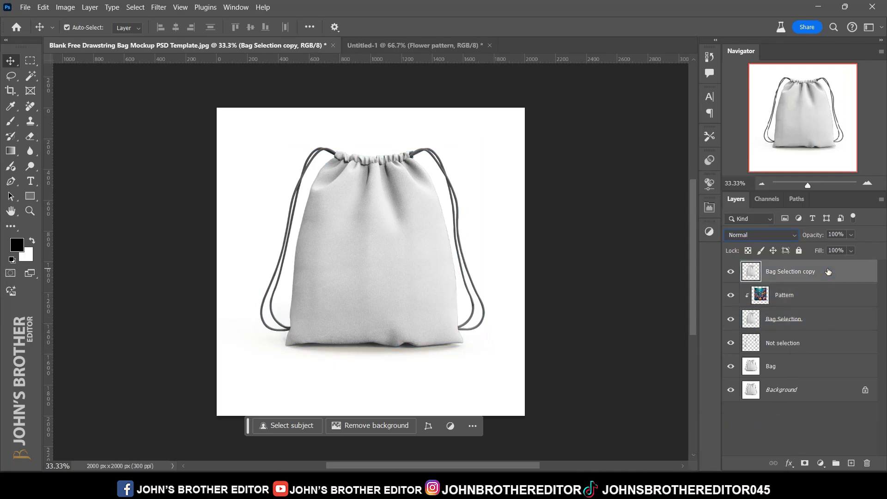
pyautogui.hotkey('ctrl', 'j')
pyautogui.click(731, 273)
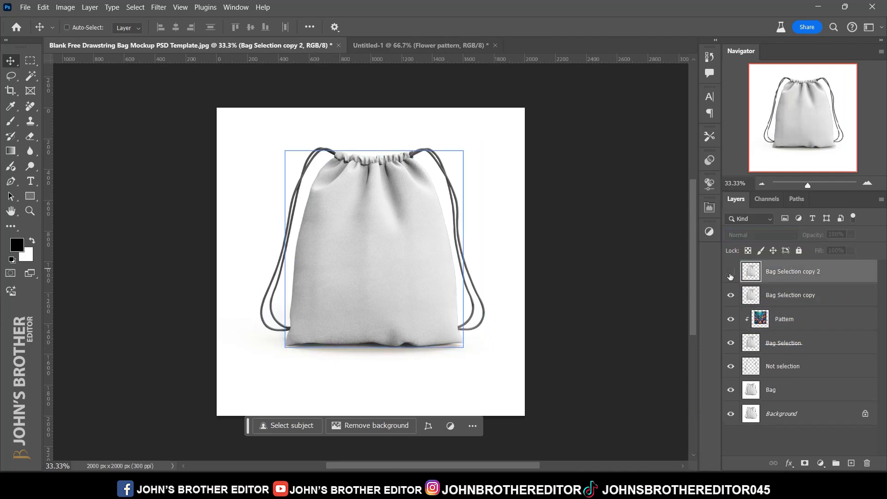
# - Set the Bag Selection copy layer's blend mode to Multiply and rename the layer as Multiply
pyautogui.click(762, 292)
pyautogui.click(755, 234)
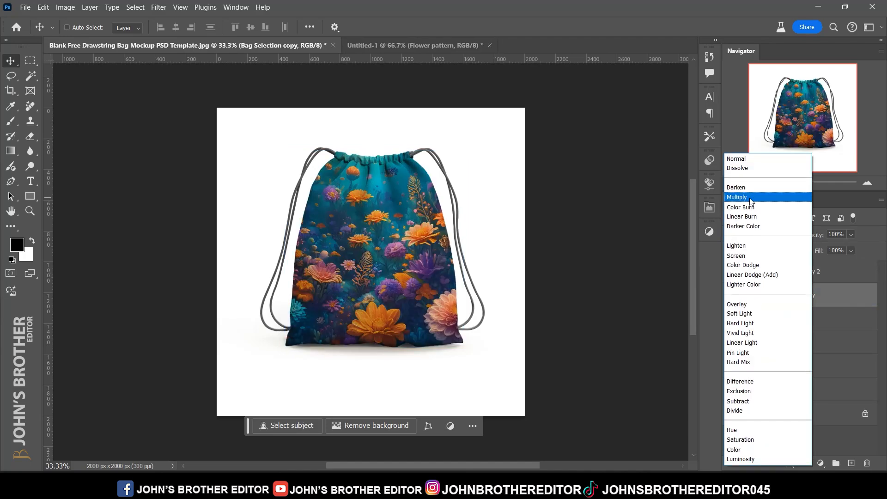
pyautogui.click(751, 199)
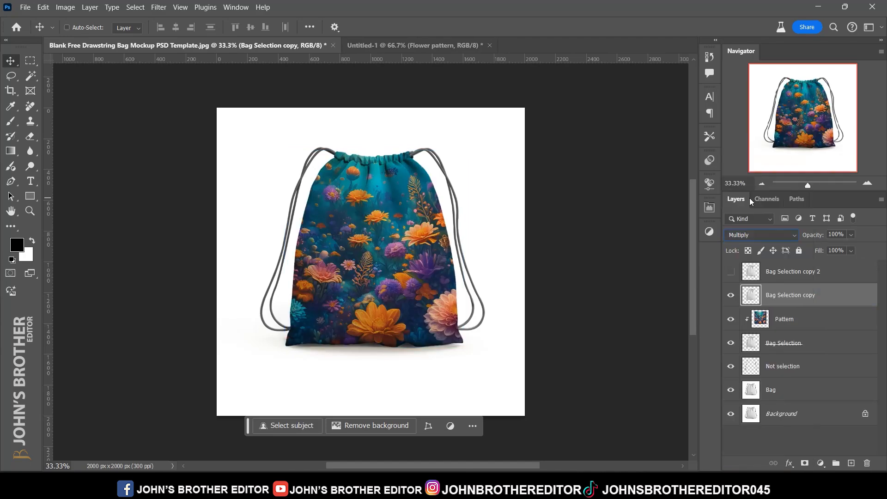
pyautogui.doubleClick(799, 296)
pyautogui.write('Multiply')
pyautogui.press('Return')
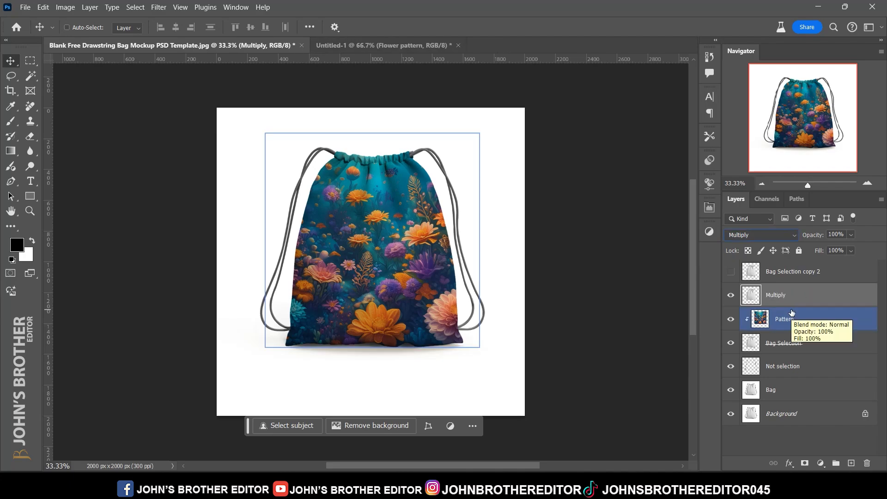
# - Adjust the Pattern layer's Blend If range in its layer style to let the underlying bag's highlights show through
pyautogui.click(810, 320)
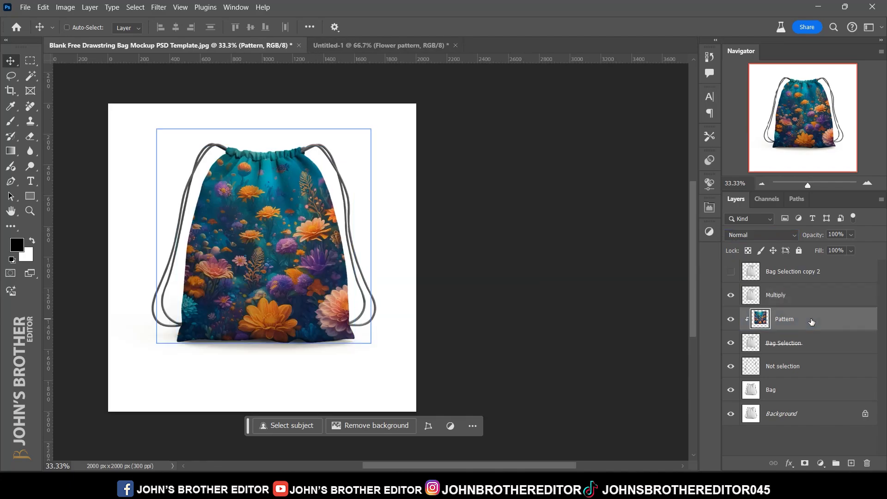
pyautogui.doubleClick(847, 325)
pyautogui.moveTo(719, 372); pyautogui.dragTo(700, 372)
pyautogui.click(808, 149)
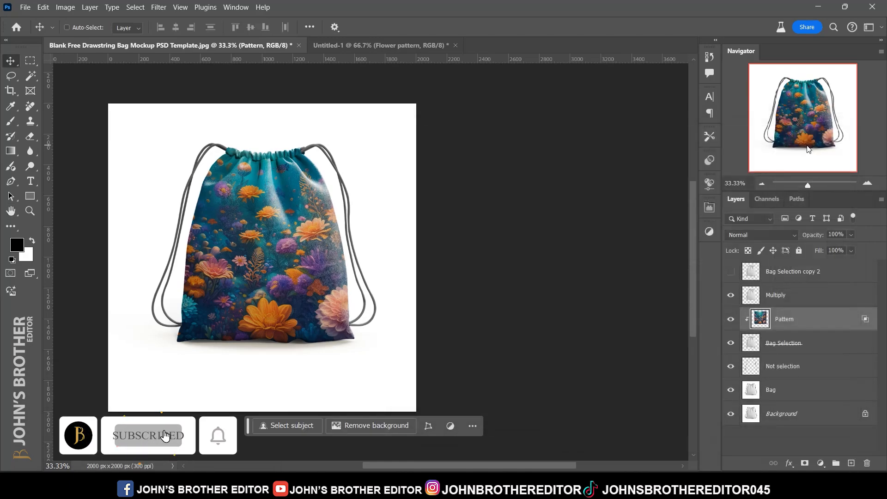
# - Show the Bag Selection copy 2 layer, set its blend mode to Screen and rename it as Screen
pyautogui.click(796, 273)
pyautogui.click(730, 272)
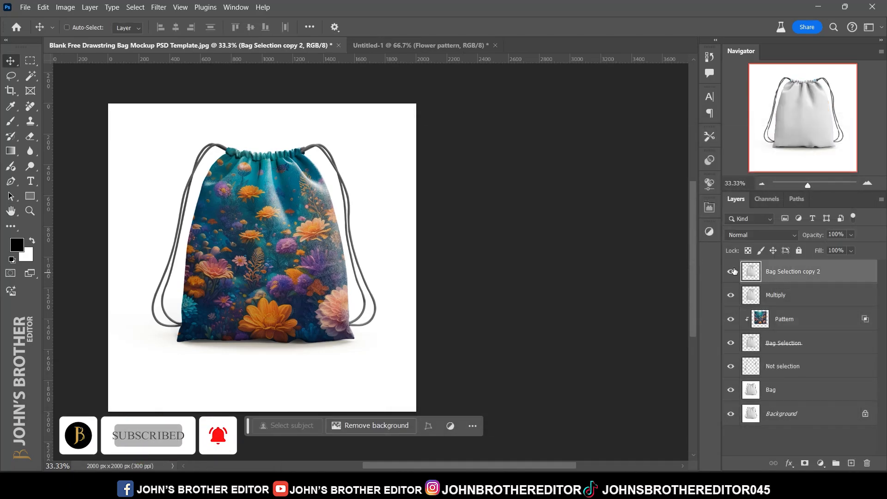
pyautogui.click(744, 235)
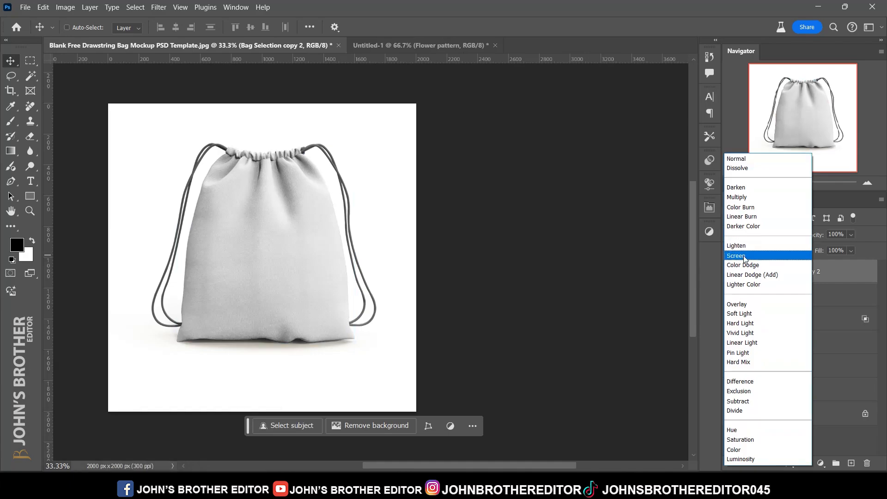
pyautogui.click(744, 256)
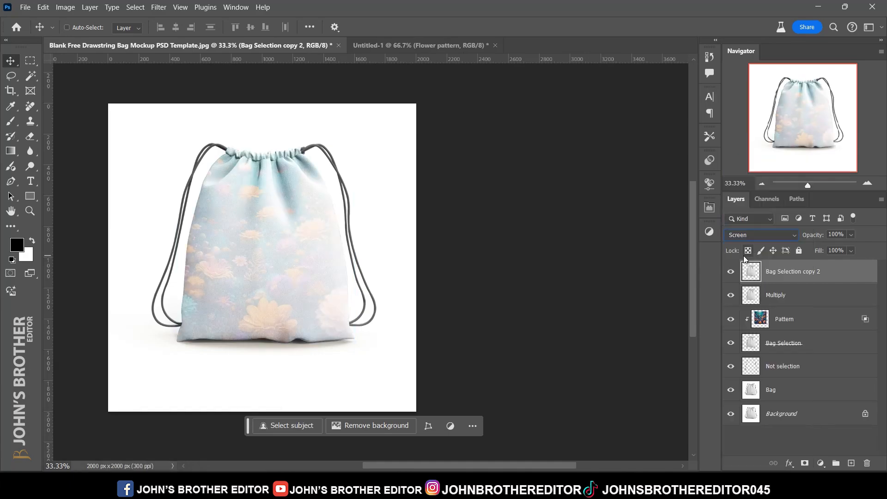
pyautogui.doubleClick(790, 271)
pyautogui.write('Screen')
pyautogui.press('Return')
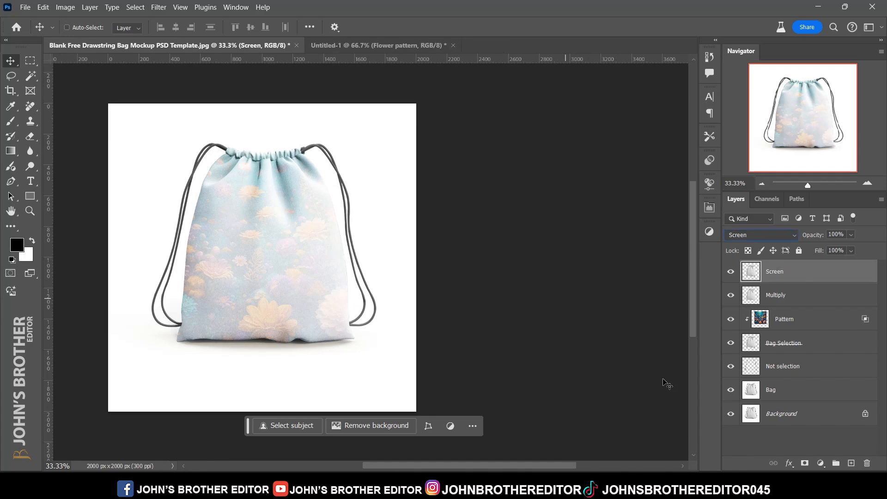
# - Apply a Levels adjustment to the Screen layer with input black point 132 and midtone 0.25
pyautogui.click(65, 7)
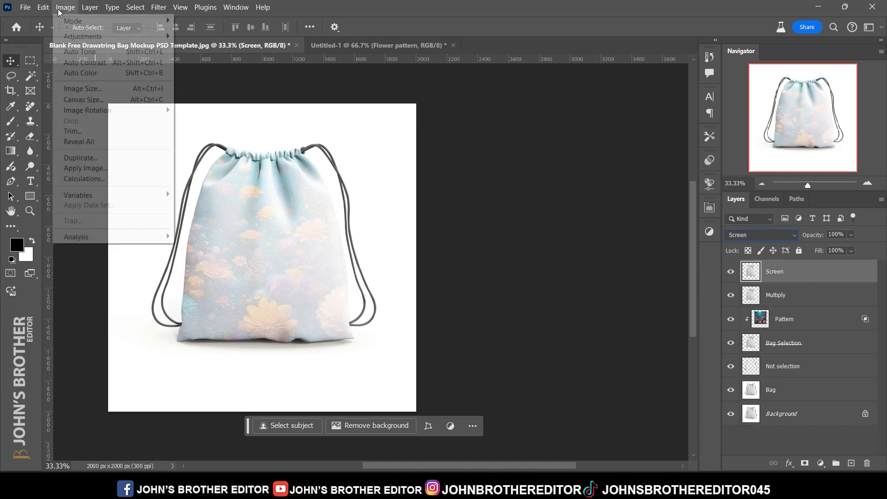
pyautogui.moveTo(147, 40)
pyautogui.click(194, 46)
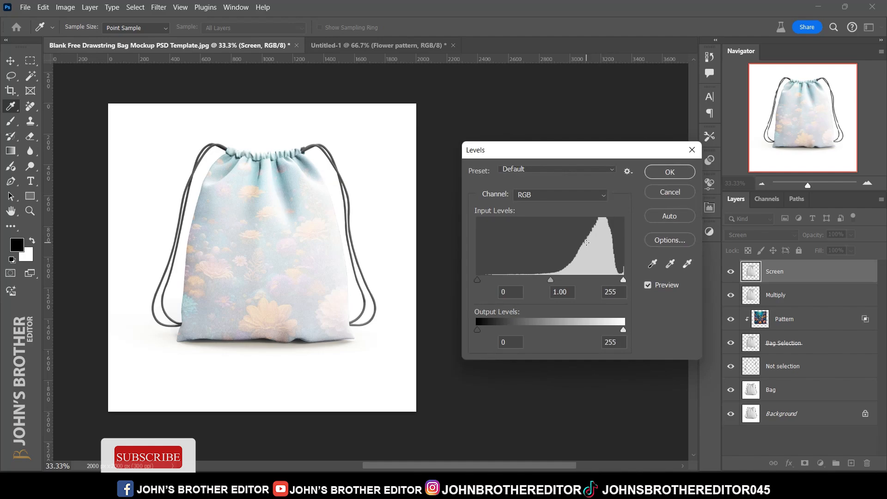
pyautogui.moveTo(550, 280); pyautogui.dragTo(612, 281)
pyautogui.moveTo(477, 280); pyautogui.dragTo(553, 280)
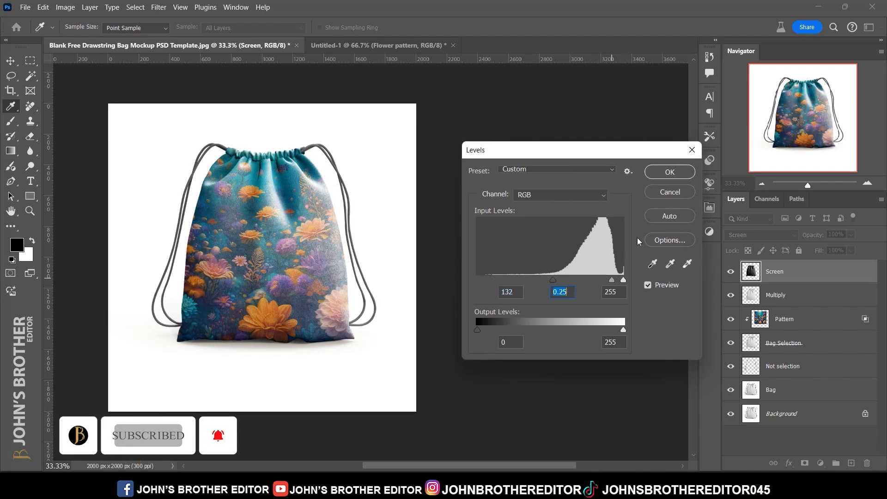
pyautogui.click(670, 172)
# - Set the Multiply layer's opacity to 50%
pyautogui.click(809, 298)
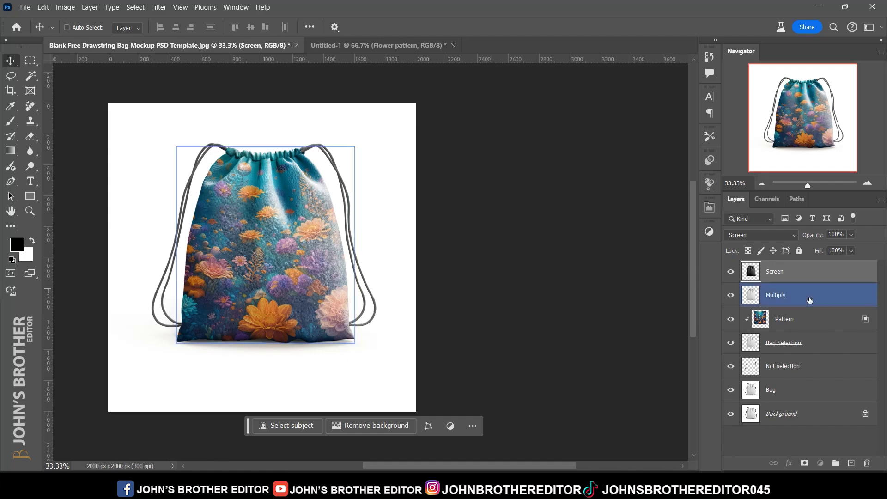
pyautogui.click(851, 251)
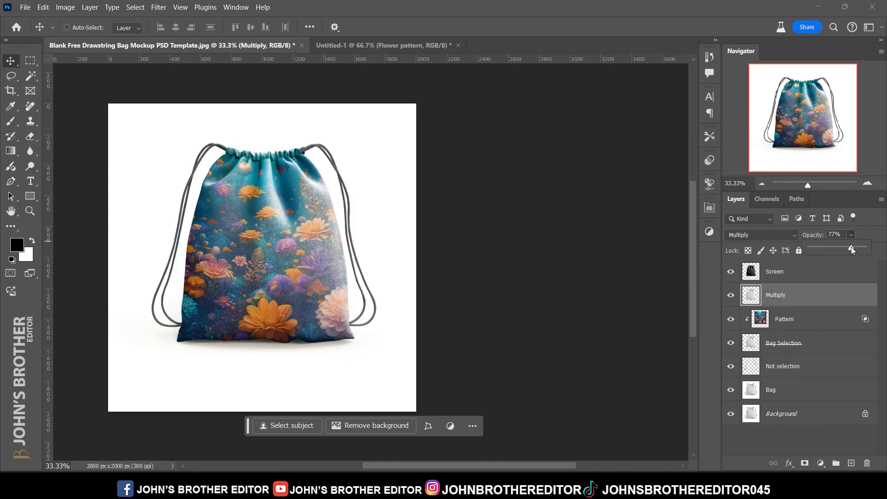
pyautogui.moveTo(853, 249); pyautogui.dragTo(843, 247)
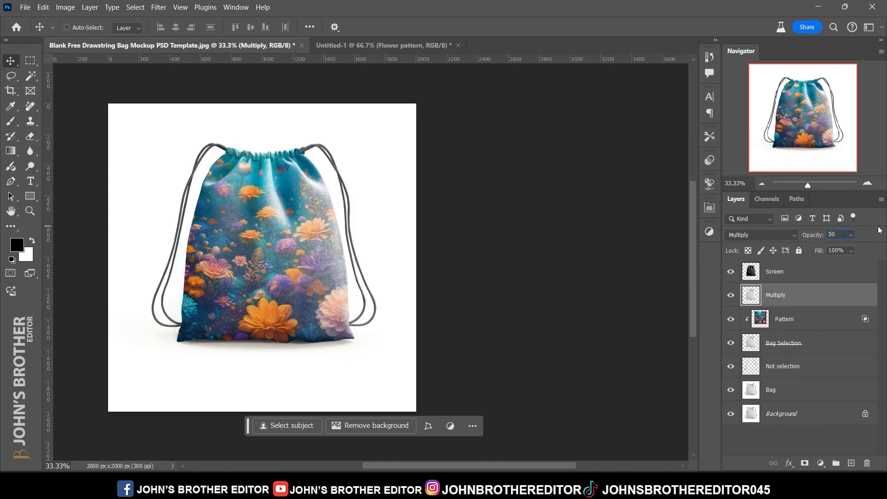
# - Add a solid color fill layer above the Bag layer in flower orange de7a35 and set it to Multiply
pyautogui.click(784, 395)
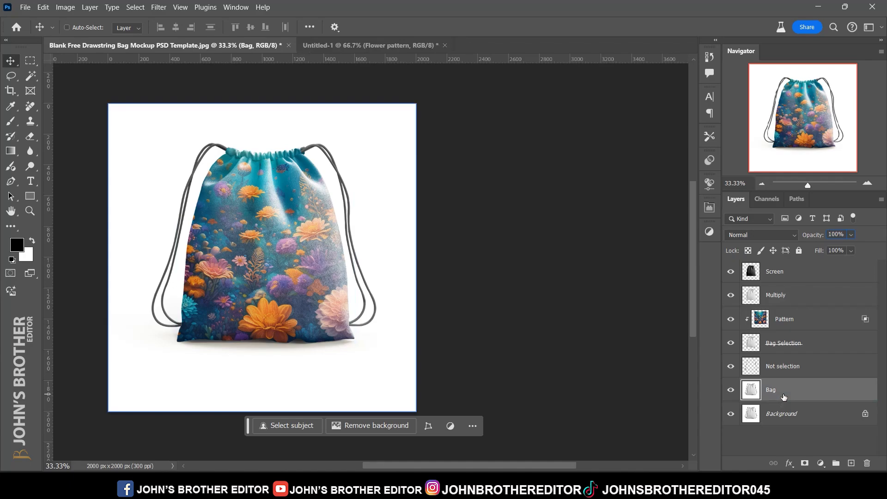
pyautogui.click(821, 463)
pyautogui.click(824, 268)
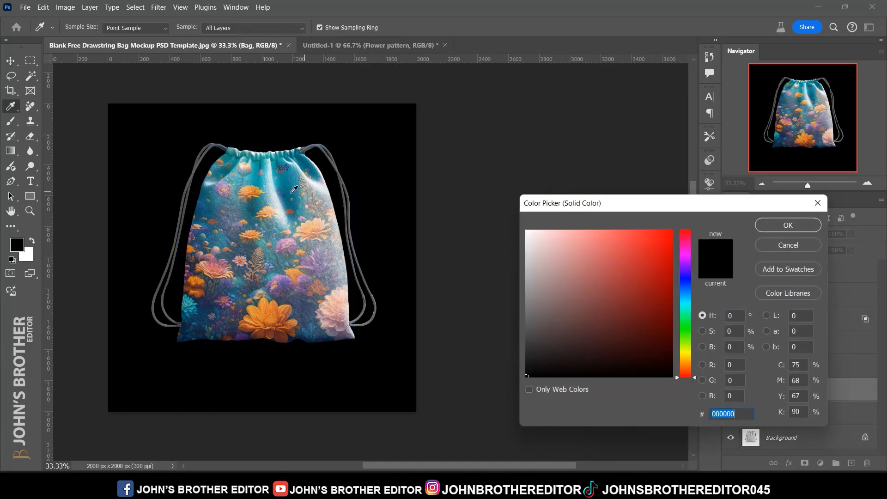
pyautogui.click(256, 187)
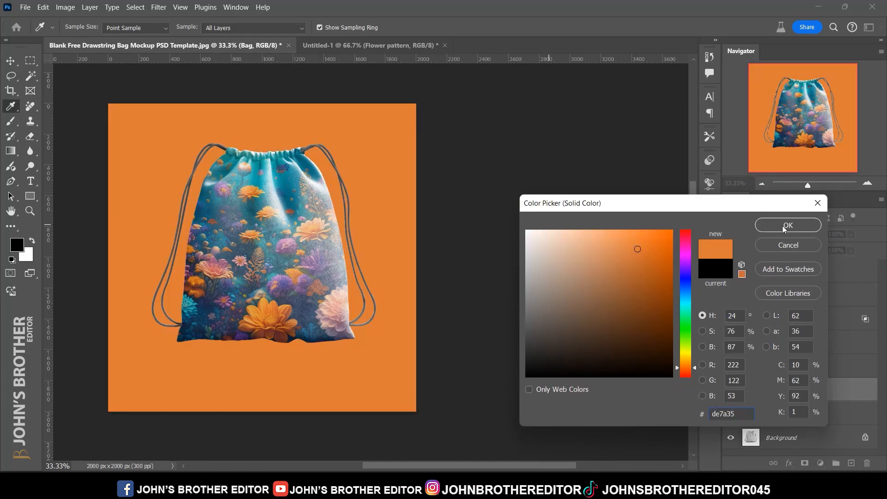
pyautogui.click(787, 225)
pyautogui.click(769, 236)
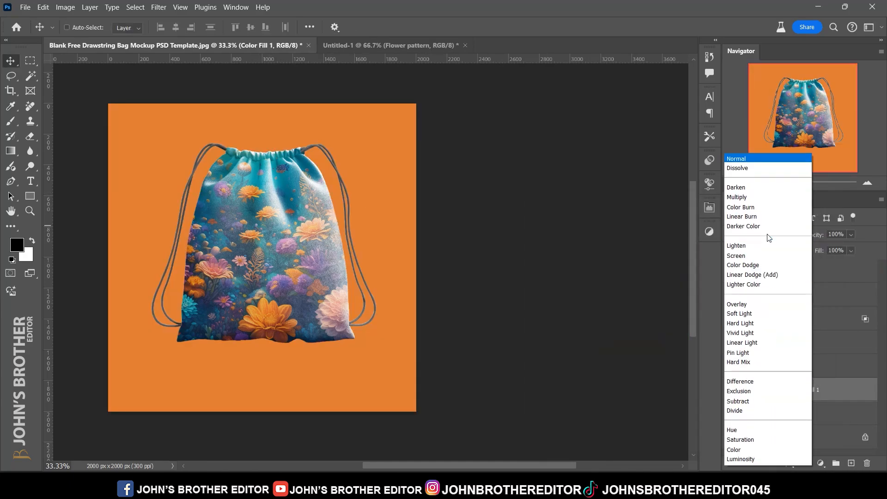
pyautogui.click(745, 198)
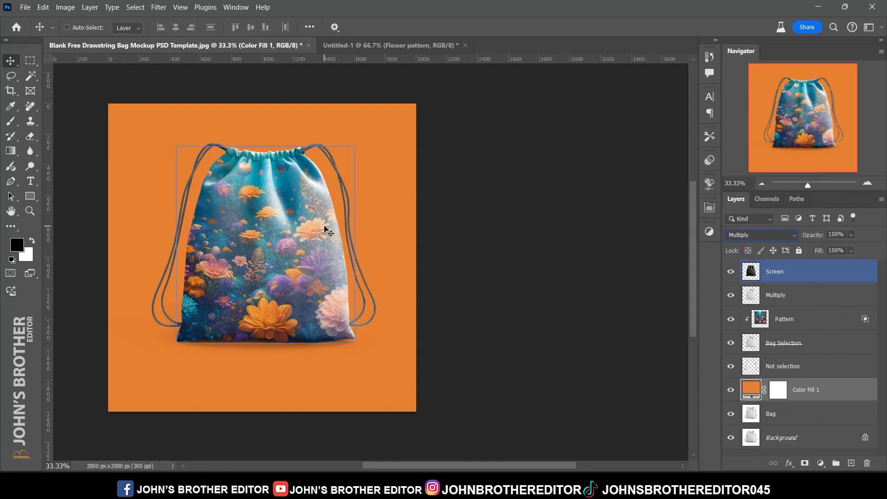
# - Change the color fill layer's color to teal 1fb0ba, sampled from the bag pattern
pyautogui.moveTo(327, 227); pyautogui.dragTo(405, 234)
pyautogui.doubleClick(751, 393)
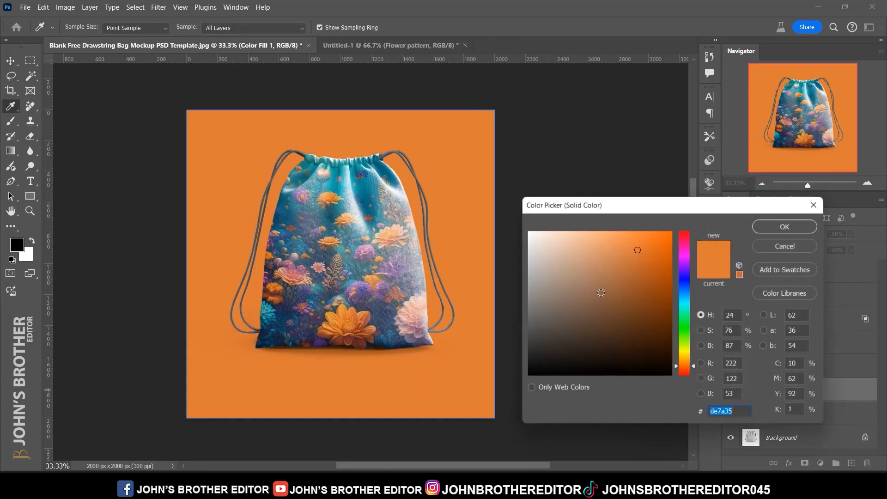
pyautogui.moveTo(639, 247); pyautogui.dragTo(612, 235)
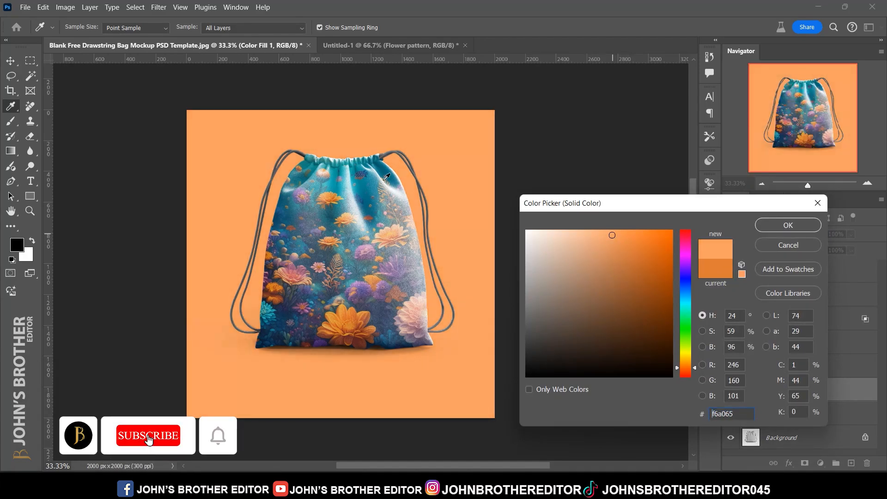
pyautogui.click(333, 181)
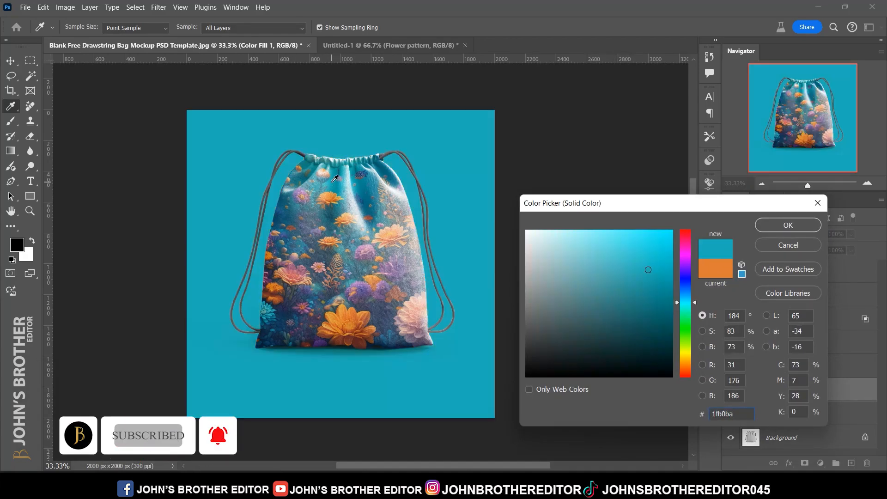
pyautogui.click(794, 227)
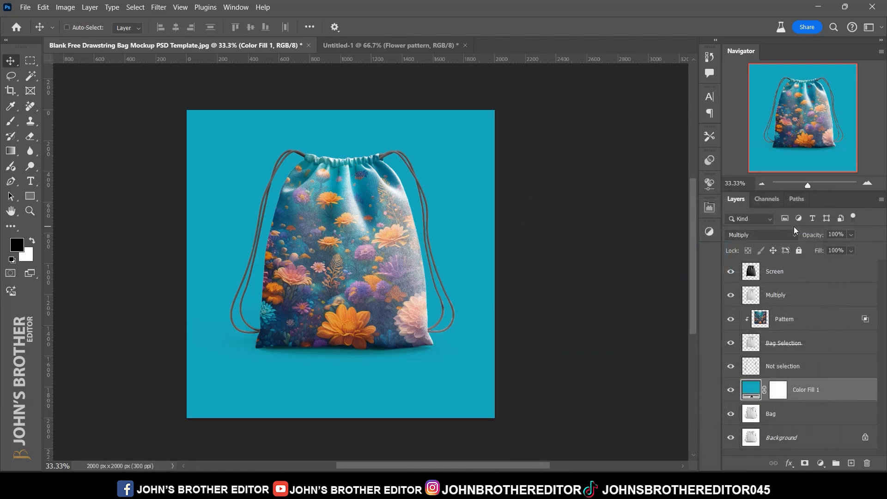
# - Group all layers from Screen down to Bag, leaving out the Background, and name the group Bag Pattern
pyautogui.click(790, 272)
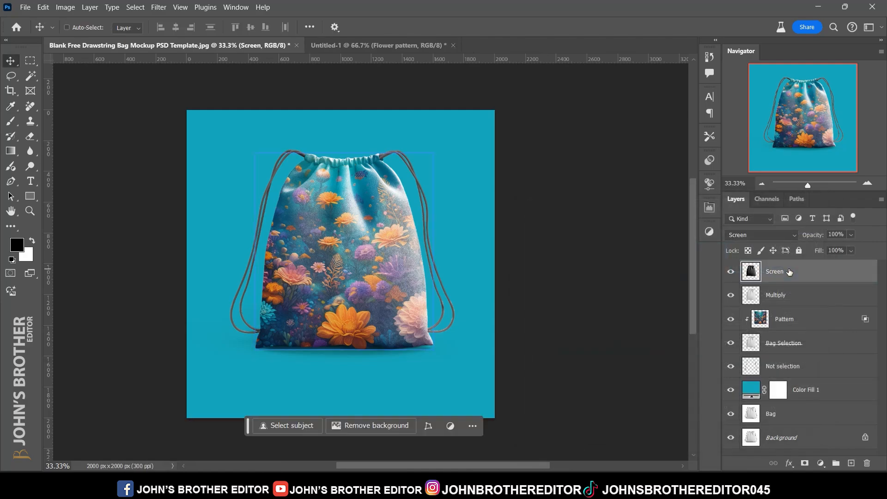
pyautogui.keyDown('shift'); pyautogui.click(788, 415); pyautogui.keyUp('shift')
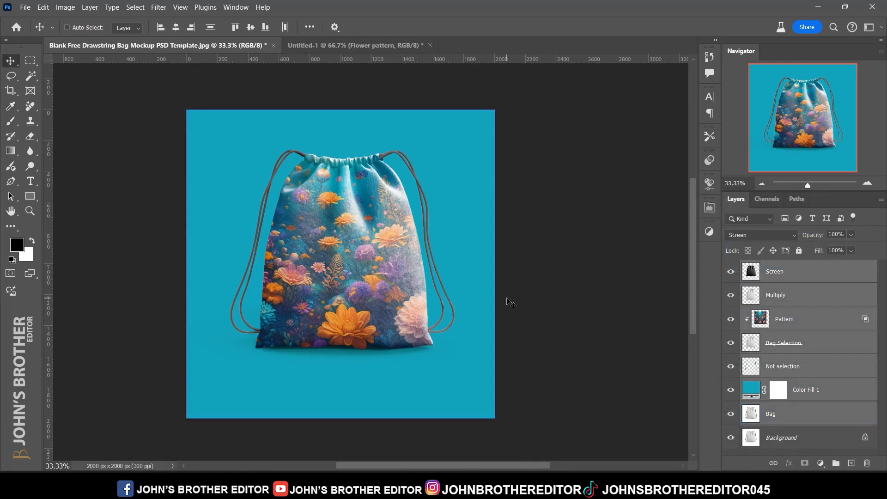
pyautogui.hotkey('ctrl', 'g')
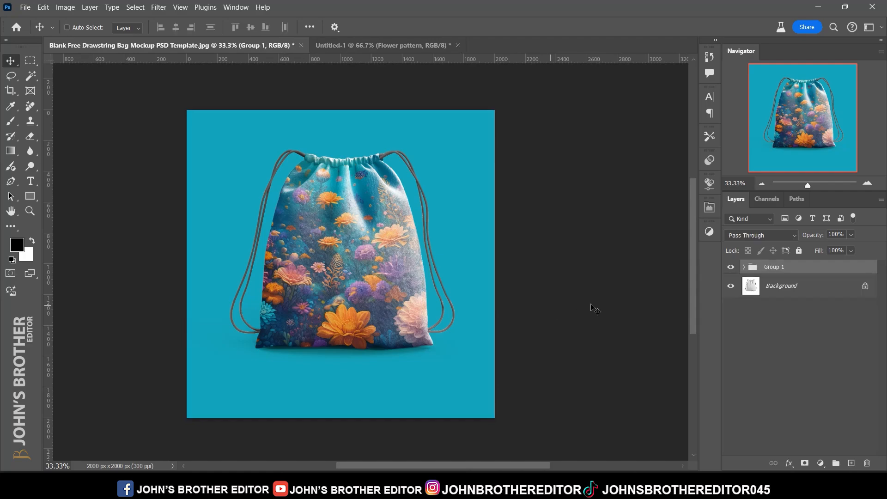
pyautogui.doubleClick(781, 267)
pyautogui.write('Bag Pattern')
pyautogui.press('Return')
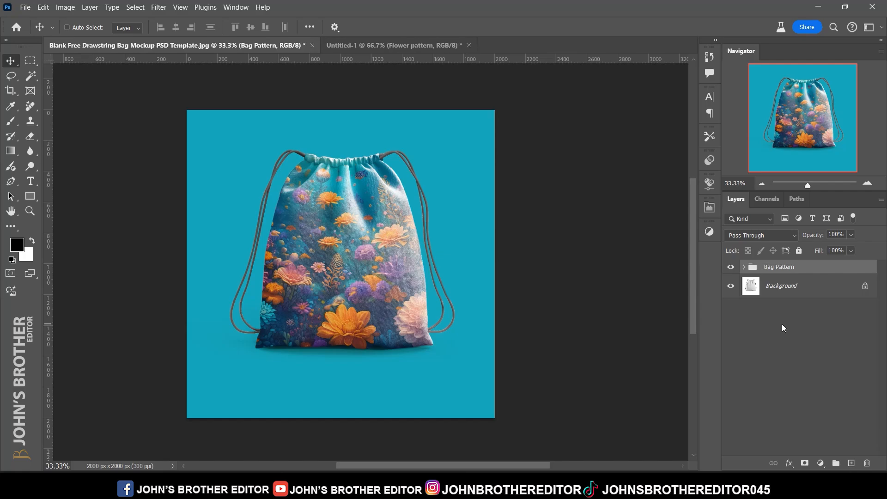
# - Compare the mockup with the original bag by hiding and reshowing the Bag Pattern group, and fit the image on screen
pyautogui.click(731, 268)
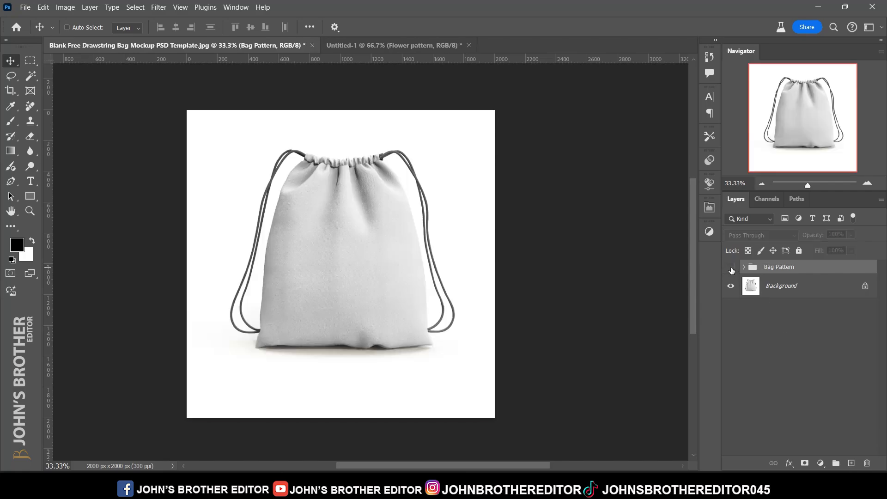
pyautogui.click(731, 269)
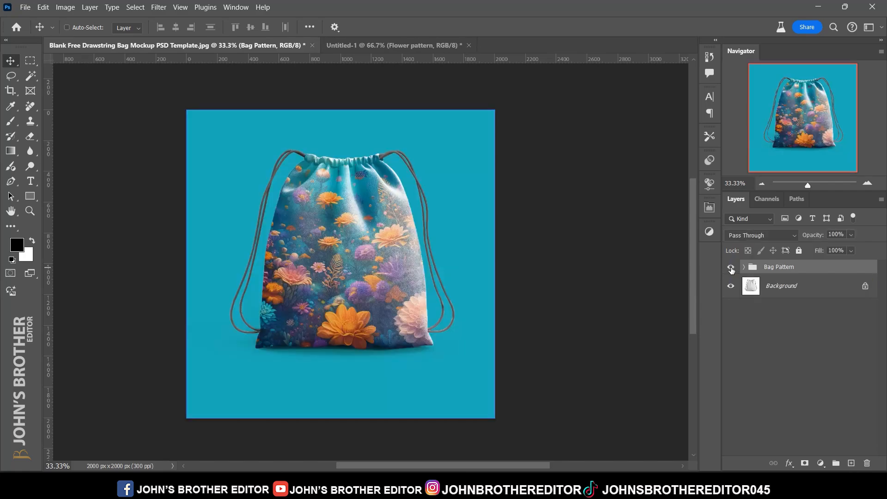
pyautogui.press('z')
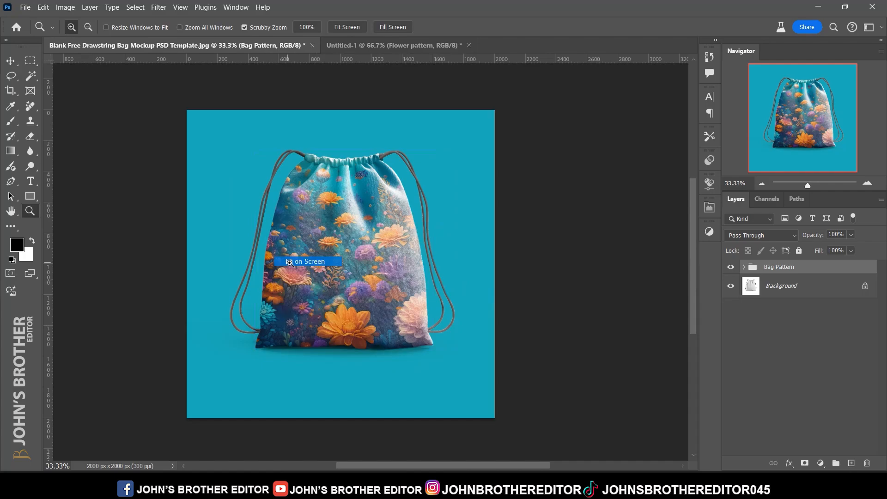
pyautogui.moveTo(282, 264); pyautogui.dragTo(290, 263)
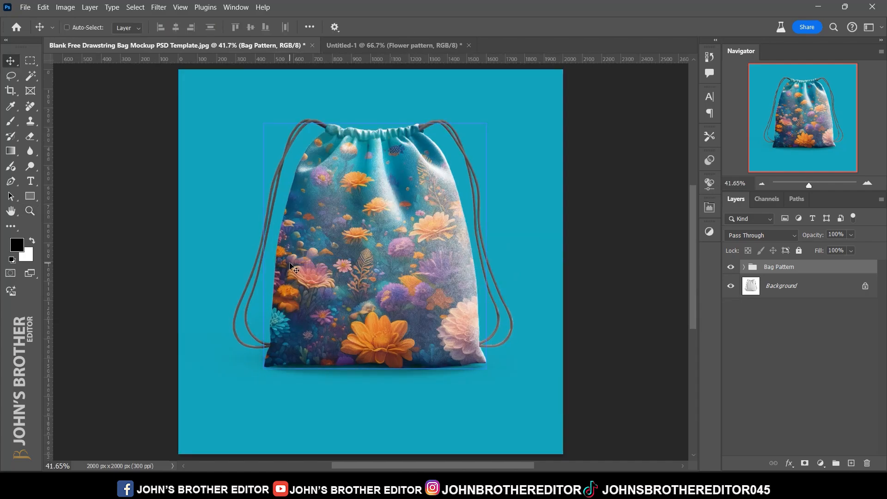